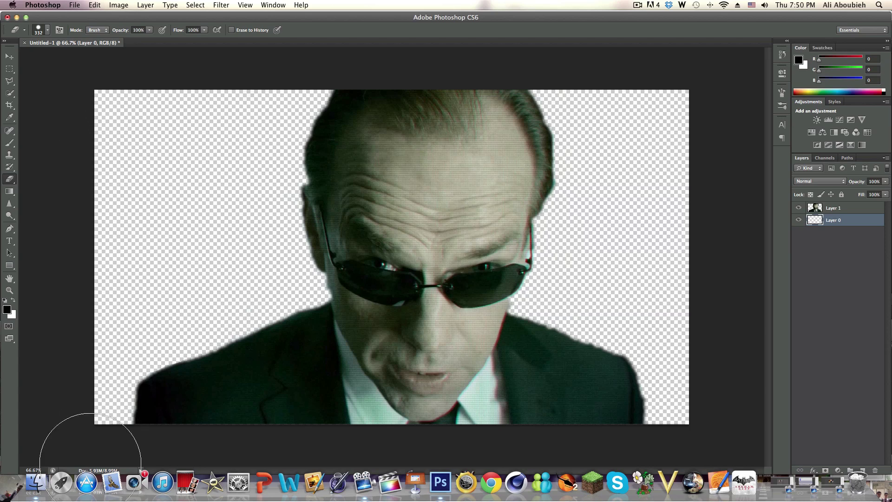
pyautogui.click(37, 476)
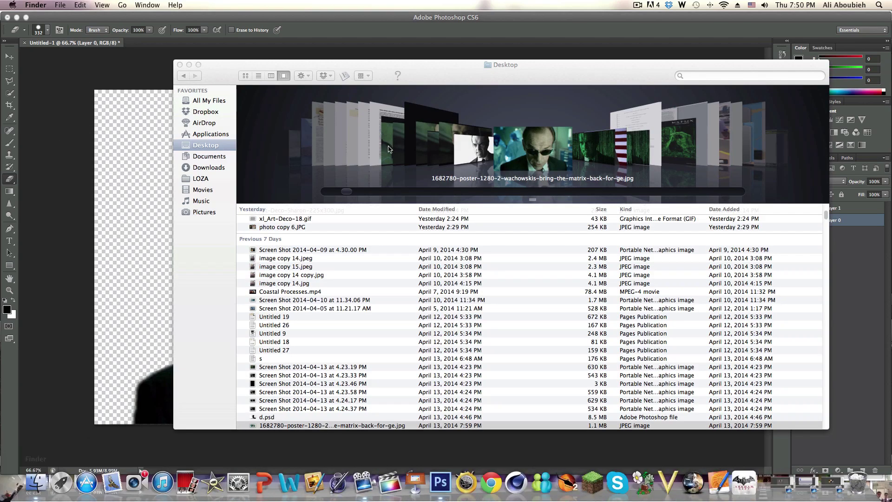
pyautogui.moveTo(346, 191); pyautogui.dragTo(328, 191)
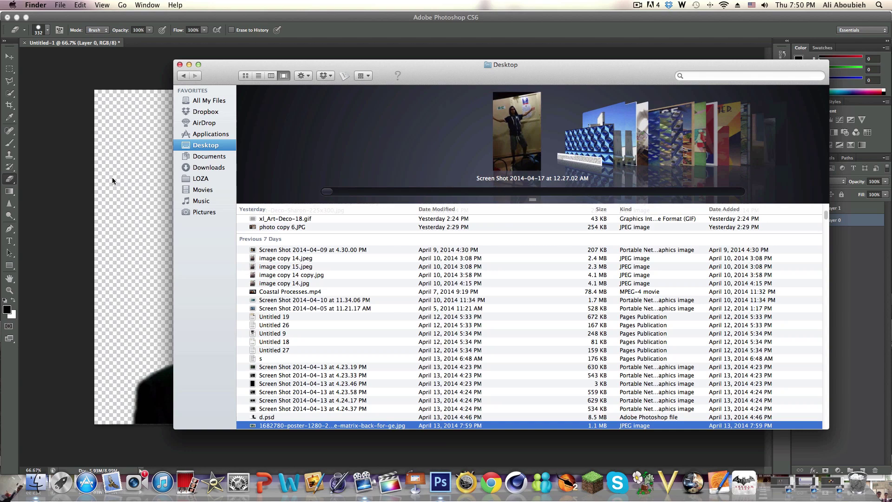
pyautogui.scroll(-5, 709, 147)
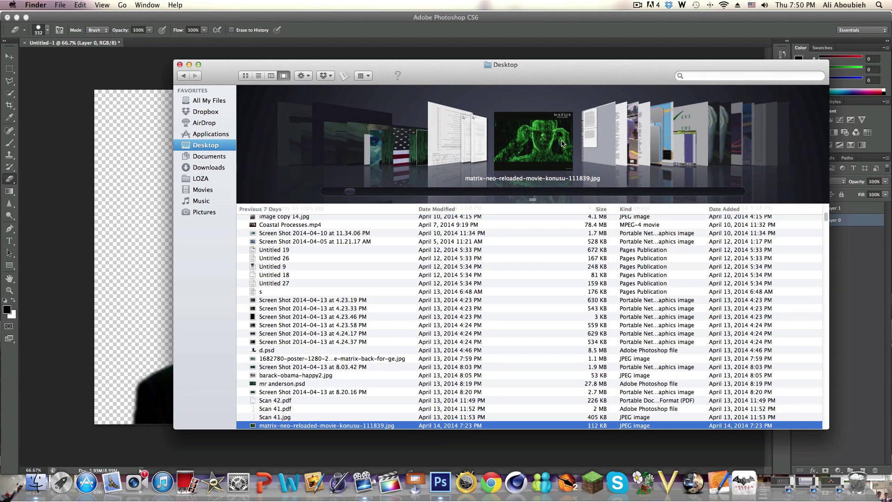
pyautogui.press('space')
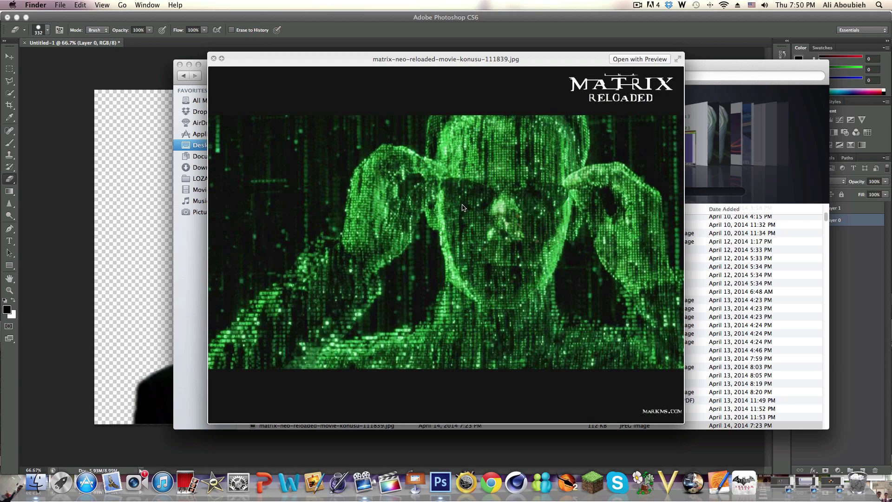
pyautogui.click(81, 221)
pyautogui.click(213, 59)
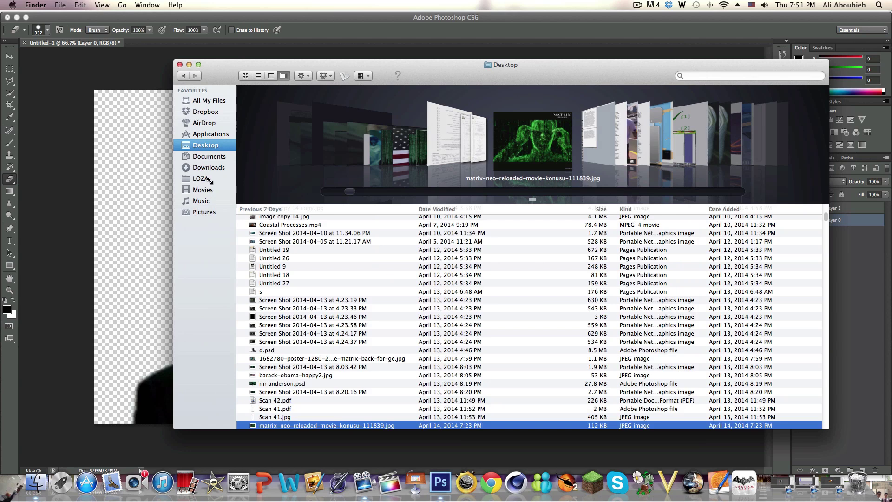
# Drag Matrix-Live-Wallpaper.jpg from the LOZA folder into the document beneath Layer 1.
pyautogui.click(208, 178)
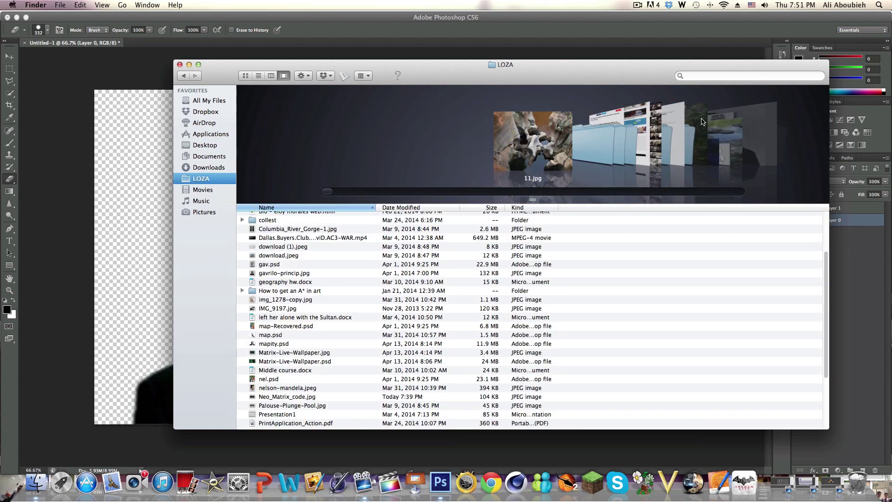
pyautogui.scroll(-15, 703, 122)
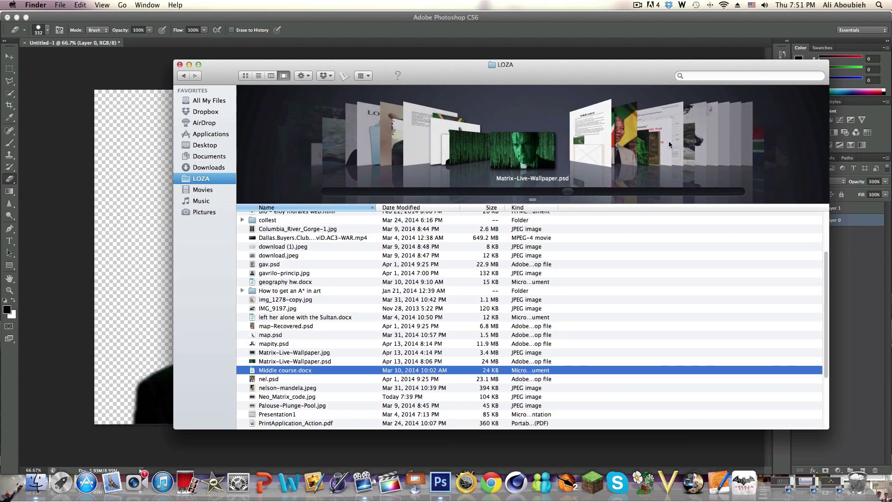
pyautogui.scroll(-5, 665, 140)
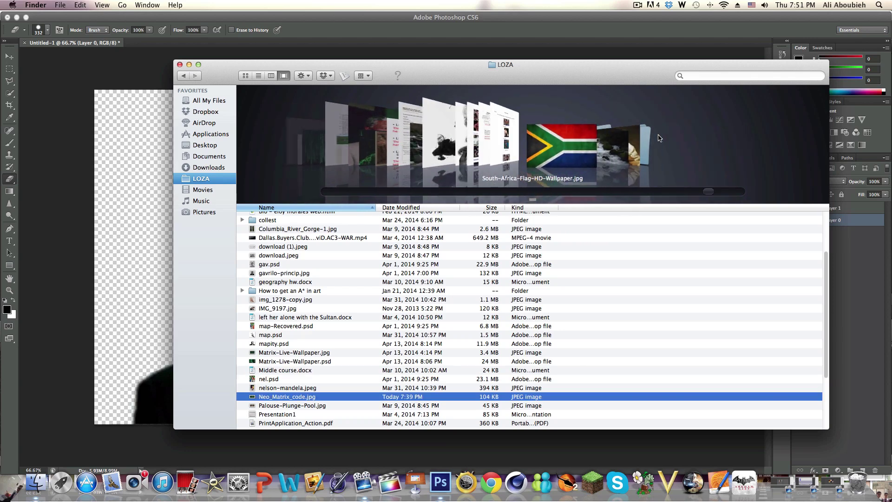
pyautogui.moveTo(709, 191); pyautogui.dragTo(550, 164)
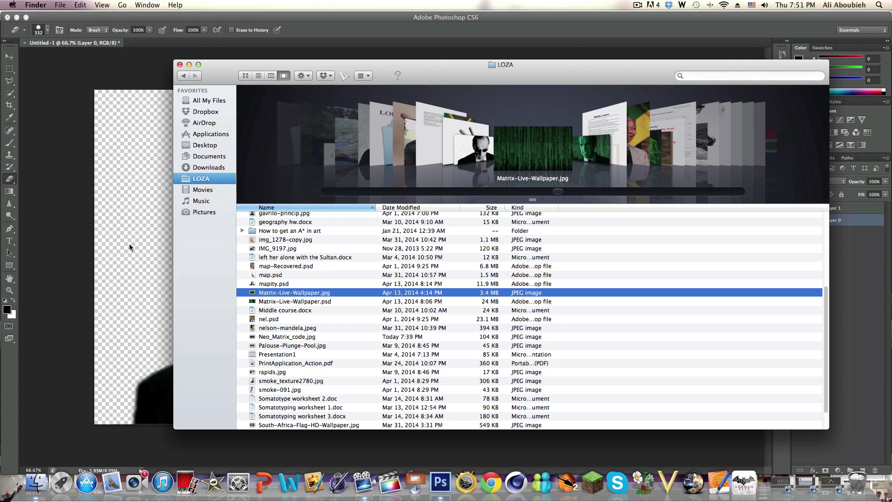
pyautogui.click(105, 288)
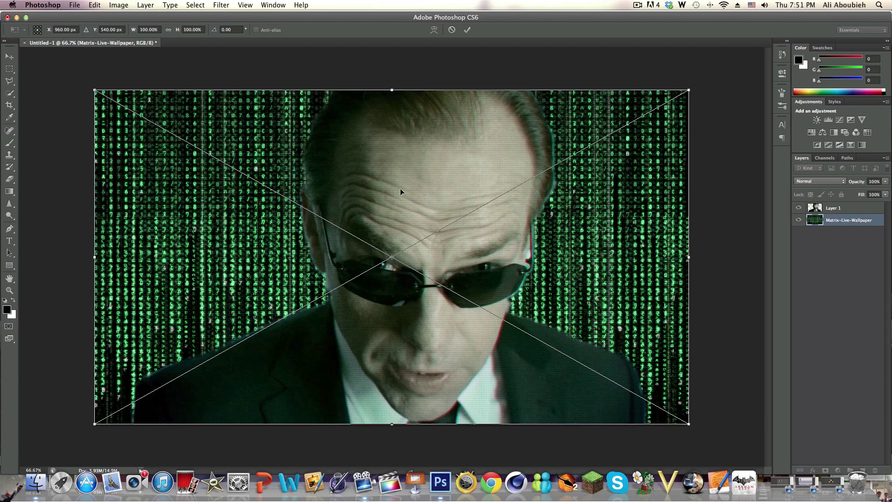
# Commit the wallpaper placement, then rasterize and hide the Matrix-Live-Wallpaper layer.
pyautogui.press('e')
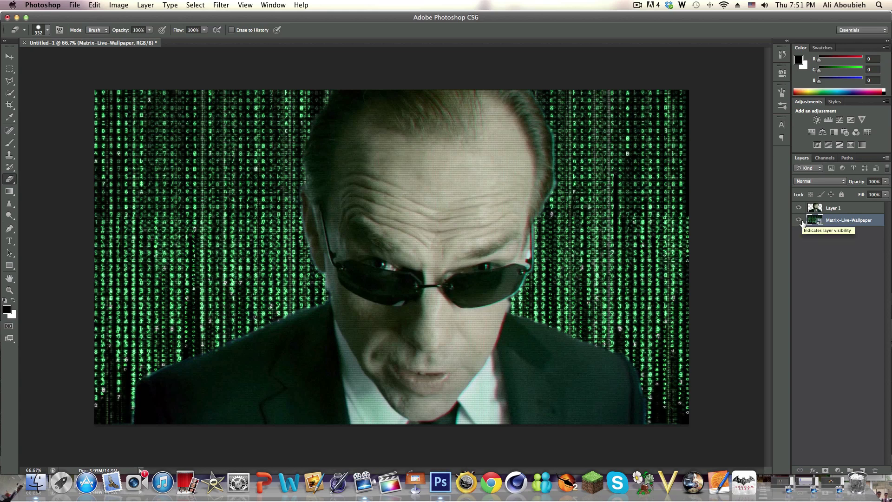
pyautogui.rightClick(817, 221)
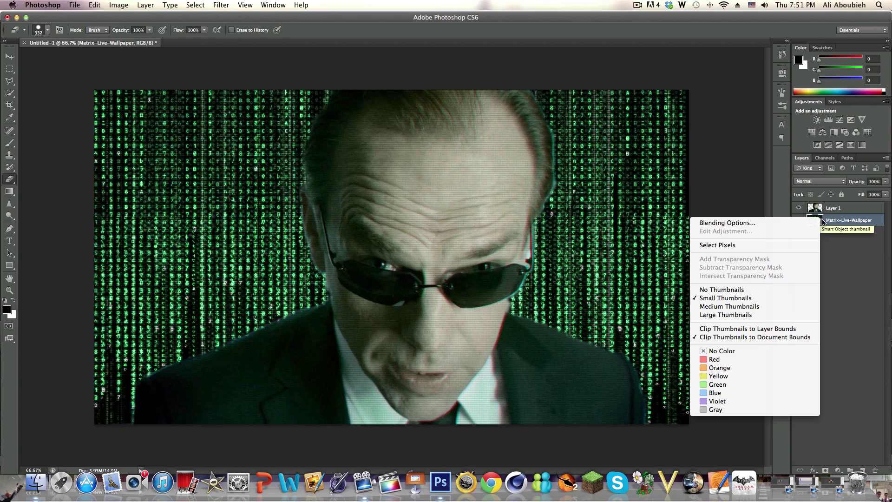
pyautogui.click(847, 261)
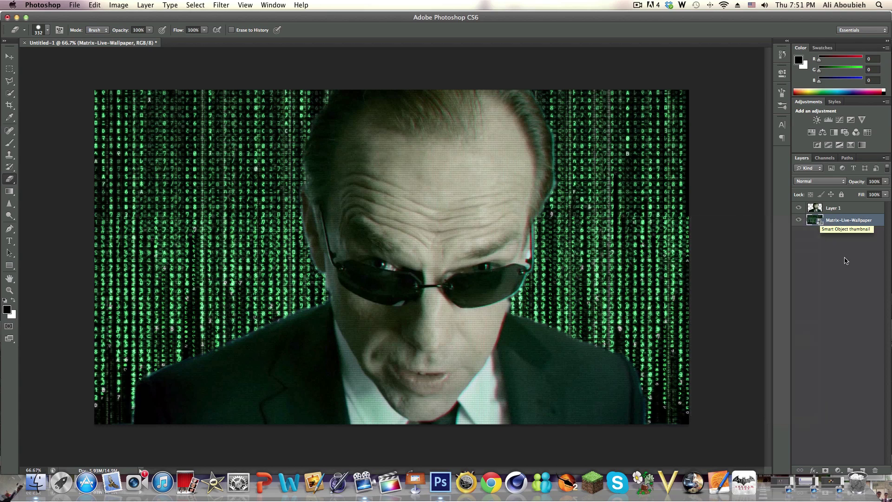
pyautogui.rightClick(854, 223)
pyautogui.click(792, 262)
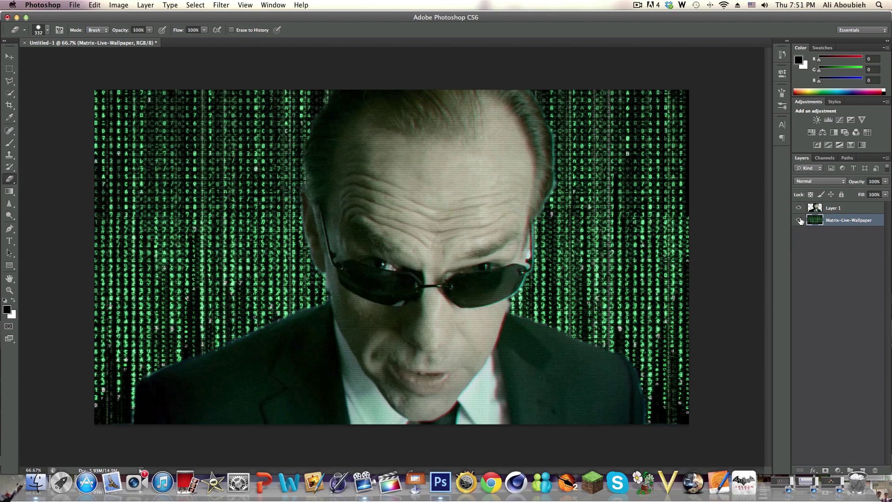
pyautogui.click(799, 221)
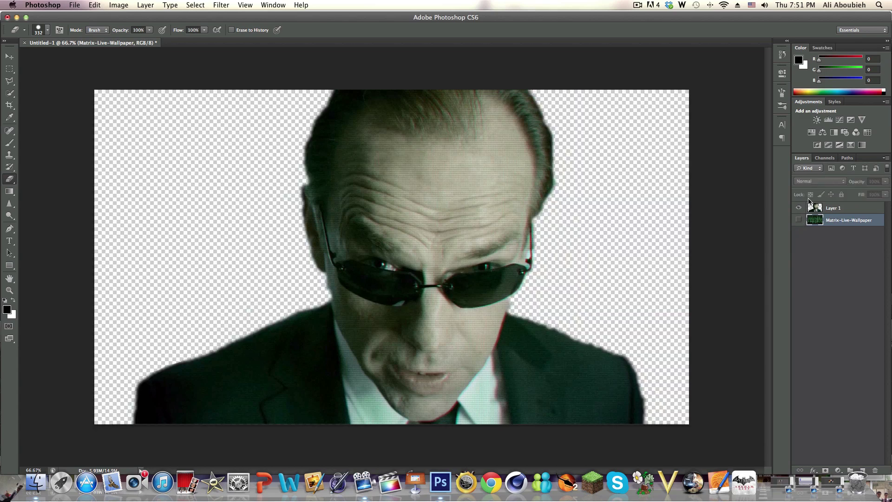
# Rename Layer 1 to 'Agent Smith'.
pyautogui.click(842, 210)
pyautogui.doubleClick(834, 209)
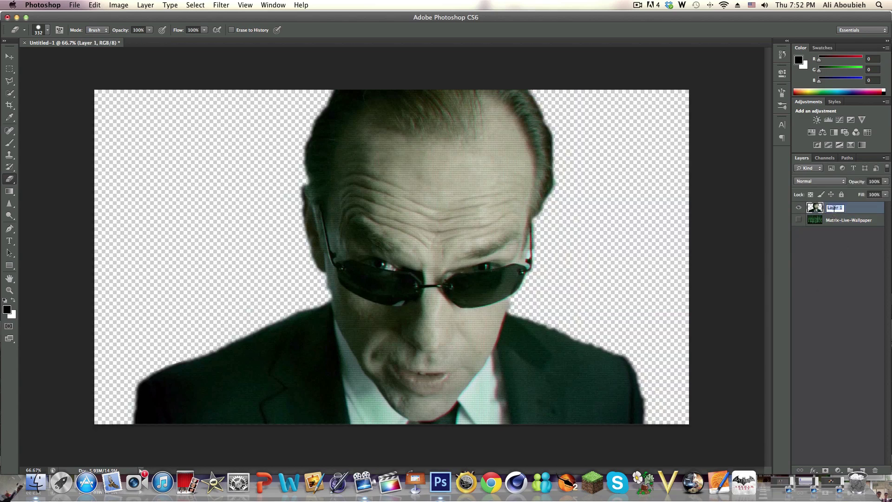
pyautogui.write('Agent Smith')
# Confirm the Agent Smith layer name and desaturate the portrait to black and white.
pyautogui.press('Return')
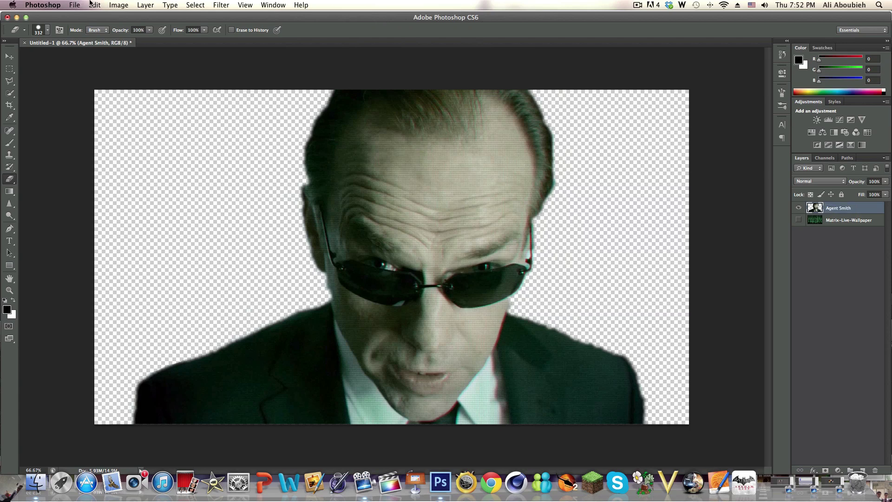
pyautogui.click(111, 5)
pyautogui.moveTo(129, 34)
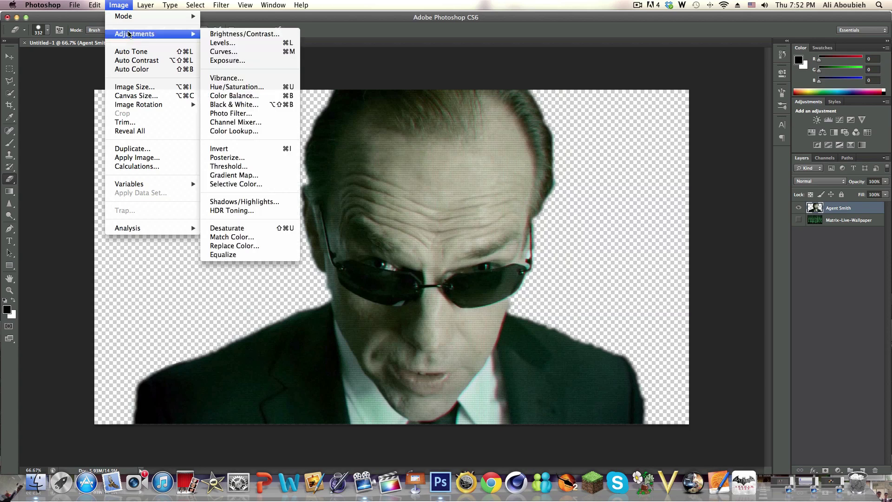
pyautogui.click(248, 230)
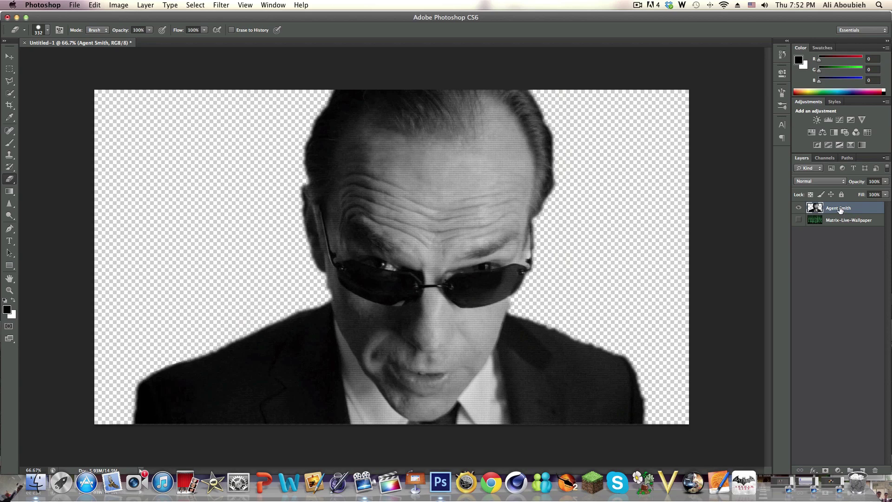
pyautogui.click(119, 5)
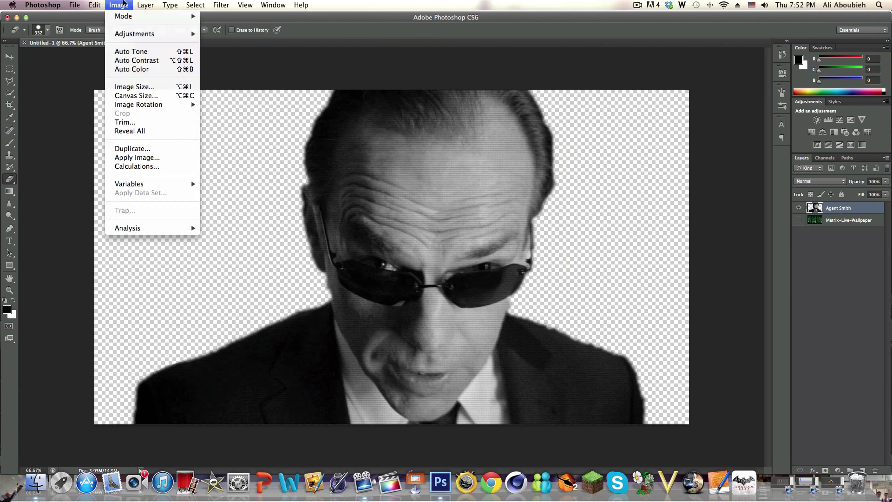
pyautogui.moveTo(134, 37)
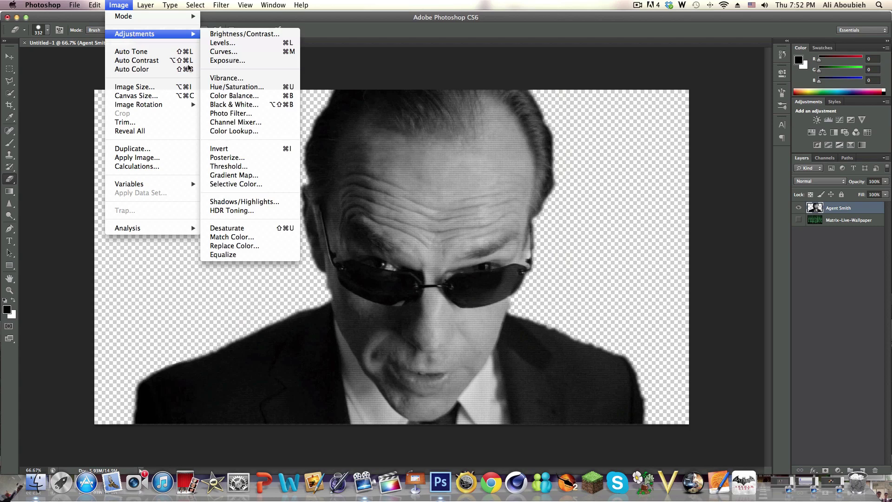
# Apply Levels with input values 20, 0.90 and 181 to the Agent Smith layer.
pyautogui.click(221, 43)
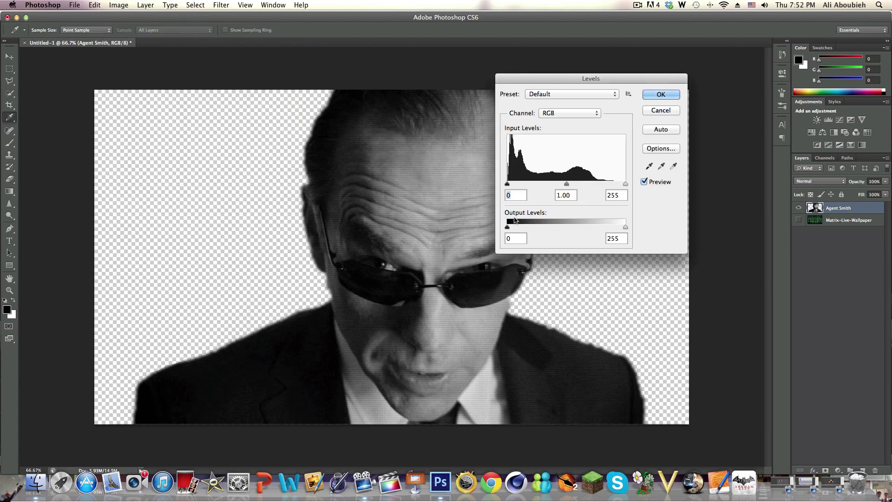
pyautogui.moveTo(554, 77); pyautogui.dragTo(643, 64)
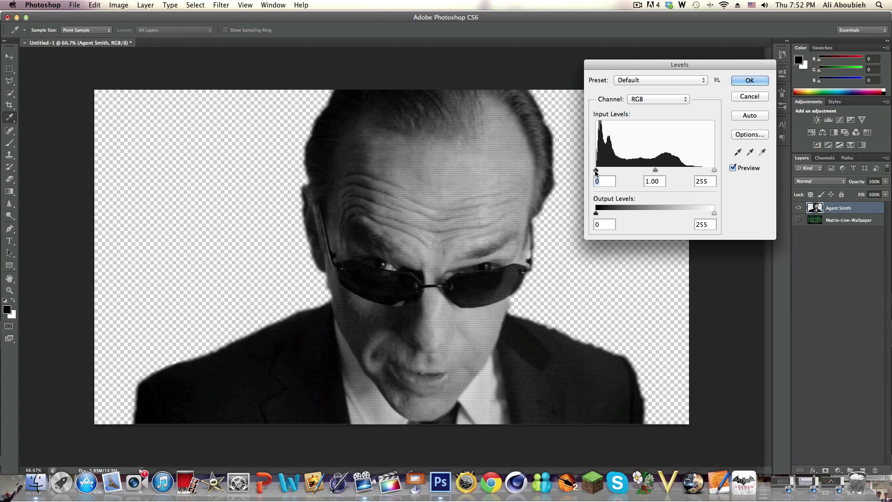
pyautogui.moveTo(597, 172); pyautogui.dragTo(650, 170)
pyautogui.moveTo(715, 170); pyautogui.dragTo(646, 170)
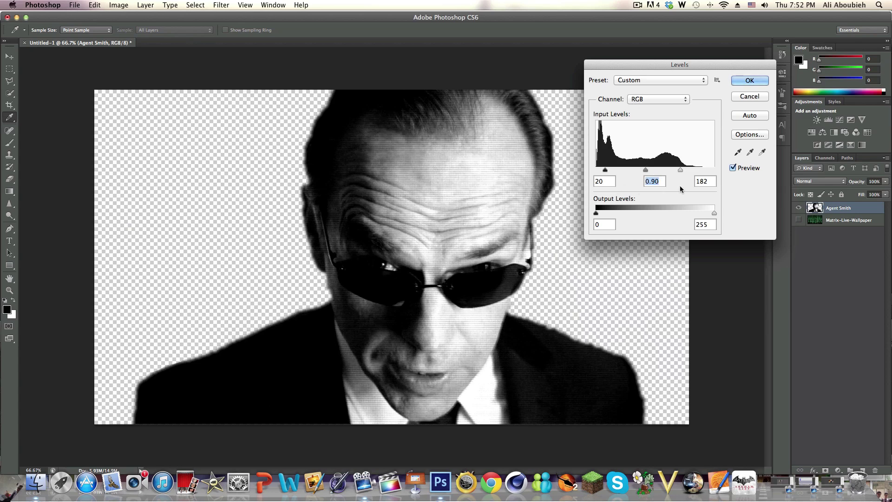
pyautogui.moveTo(680, 170)
pyautogui.mouseDown()
pyautogui.moveTo(673, 170)
pyautogui.moveTo(681, 172)
pyautogui.mouseUp()
pyautogui.click(680, 171)
pyautogui.moveTo(710, 70); pyautogui.dragTo(662, 105)
pyautogui.click(701, 116)
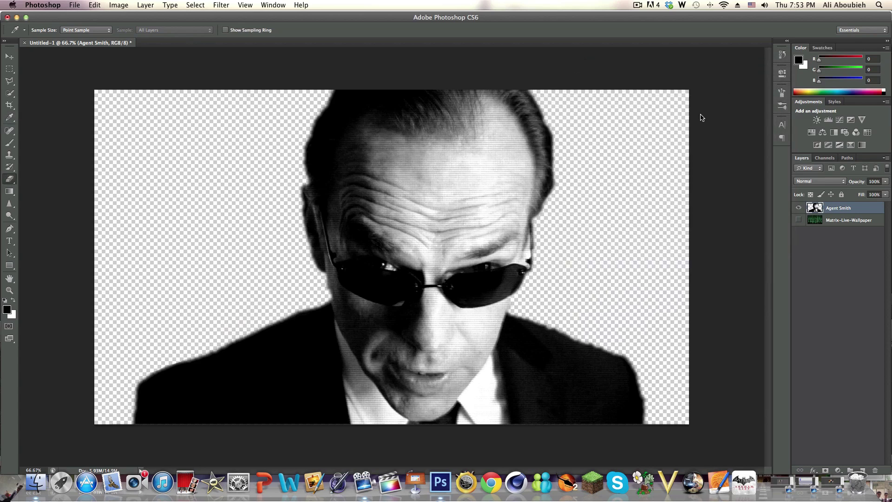
# Set up a Gaussian Blur of about 3.1 pixels radius on Agent Smith.
pyautogui.press('e')
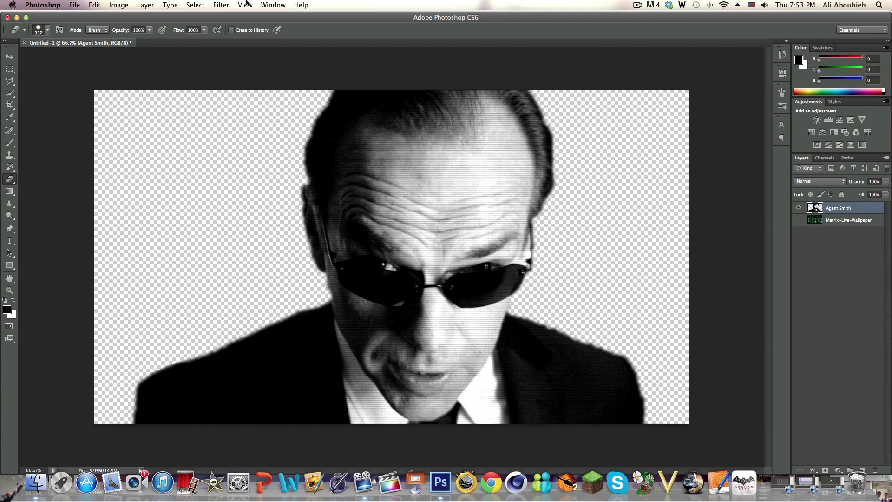
pyautogui.click(225, 5)
pyautogui.moveTo(242, 114)
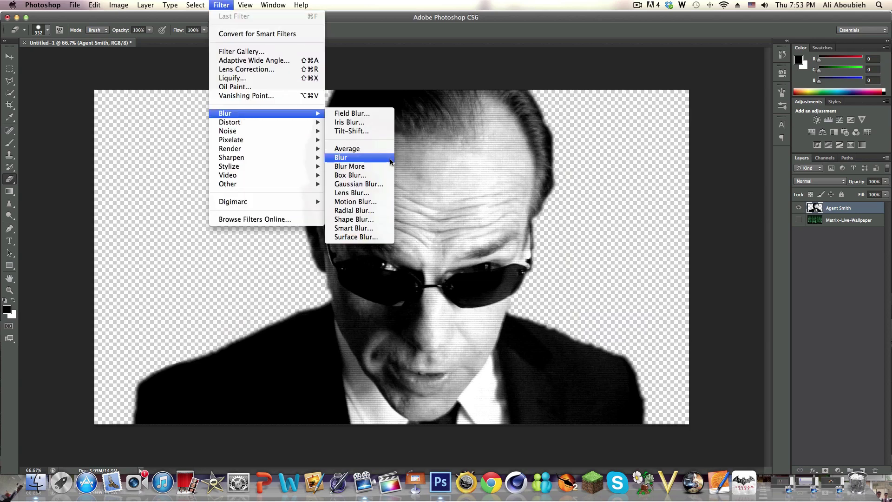
pyautogui.click(371, 185)
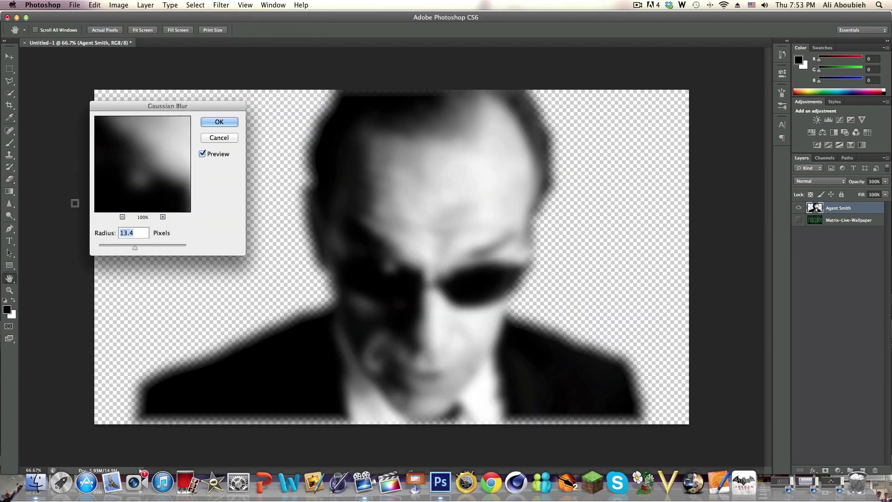
pyautogui.moveTo(135, 247); pyautogui.dragTo(111, 249)
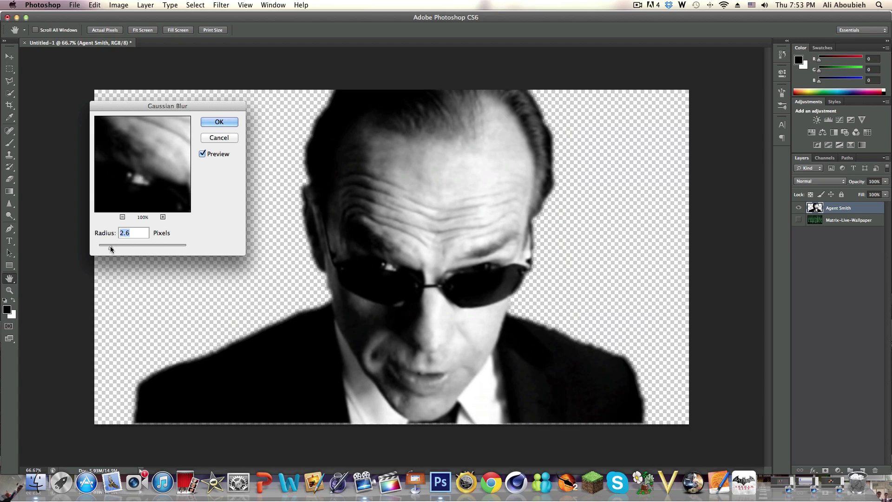
pyautogui.moveTo(113, 250); pyautogui.dragTo(114, 249)
# Apply the blur, save the document as mapity2.psd, and step backward one history state.
pyautogui.click(219, 122)
pyautogui.press('e')
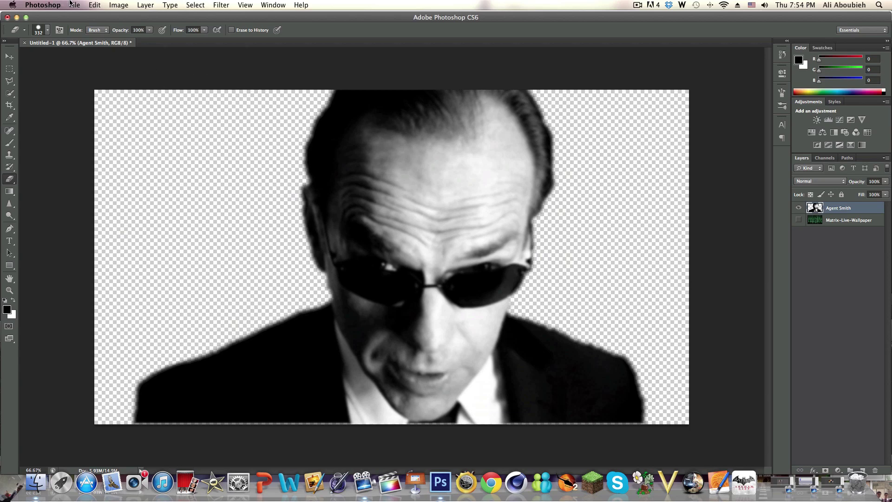
pyautogui.click(73, 4)
pyautogui.click(89, 113)
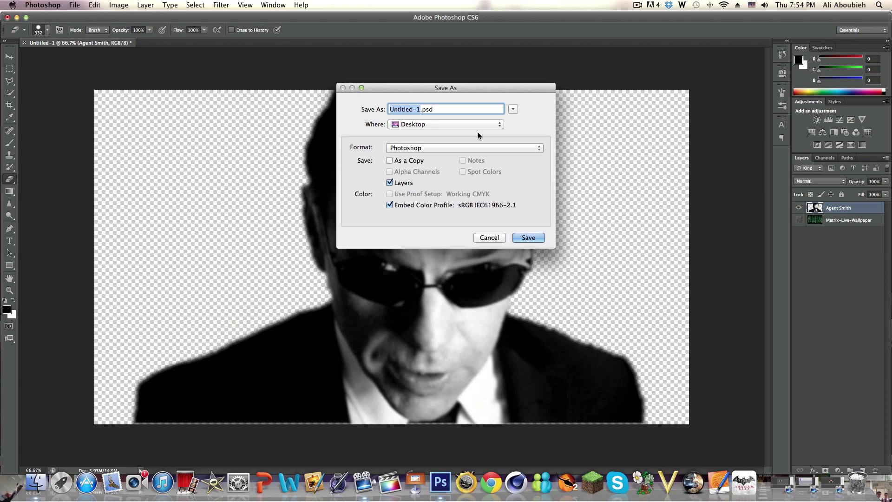
pyautogui.write('mapity2')
pyautogui.press('Return')
pyautogui.press('Return')
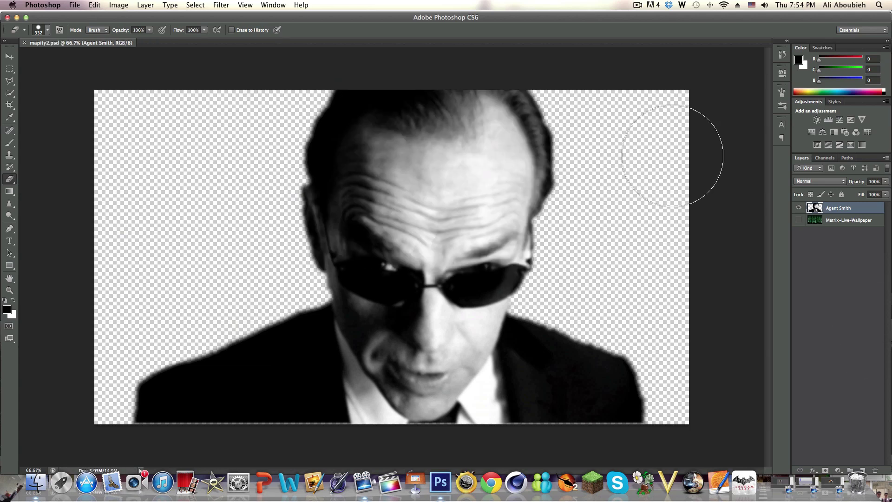
pyautogui.click(94, 6)
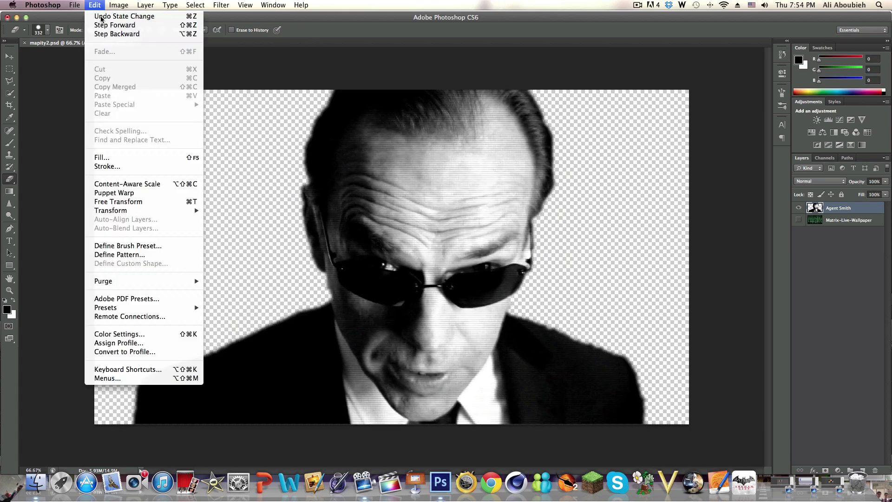
pyautogui.click(110, 34)
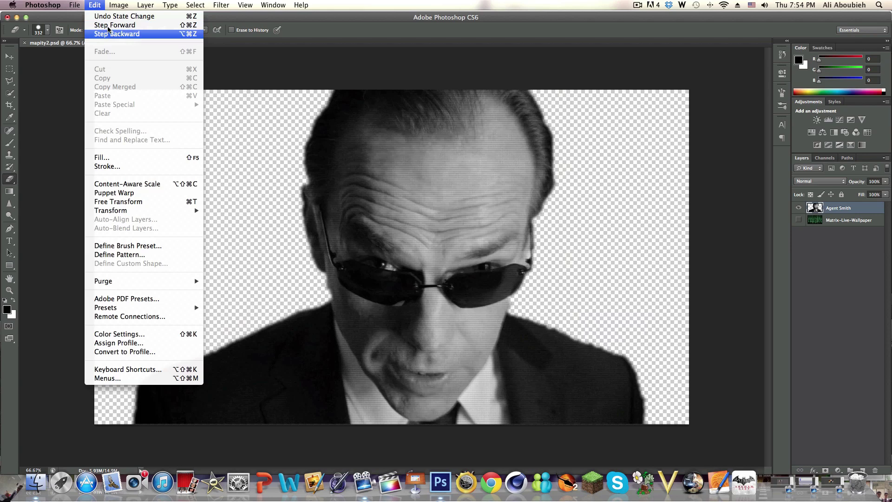
# Step back once more to the colour version, then desaturate Agent Smith again.
pyautogui.click(112, 34)
pyautogui.click(118, 5)
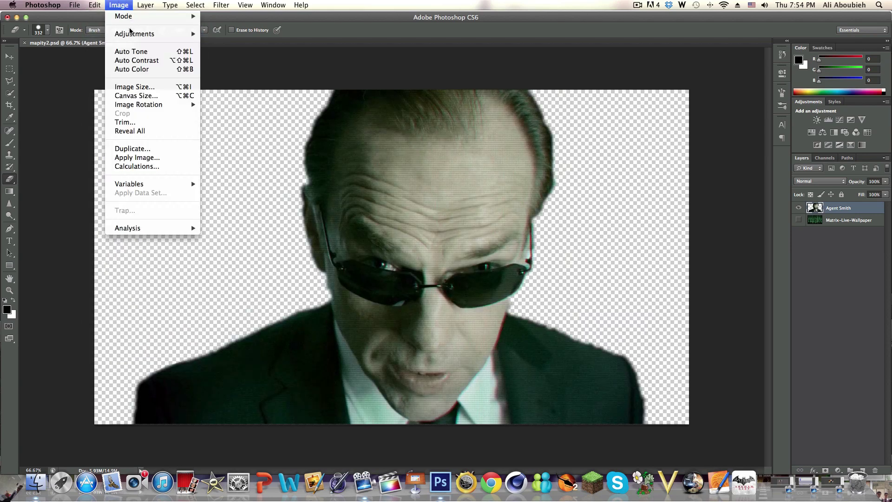
pyautogui.moveTo(153, 34)
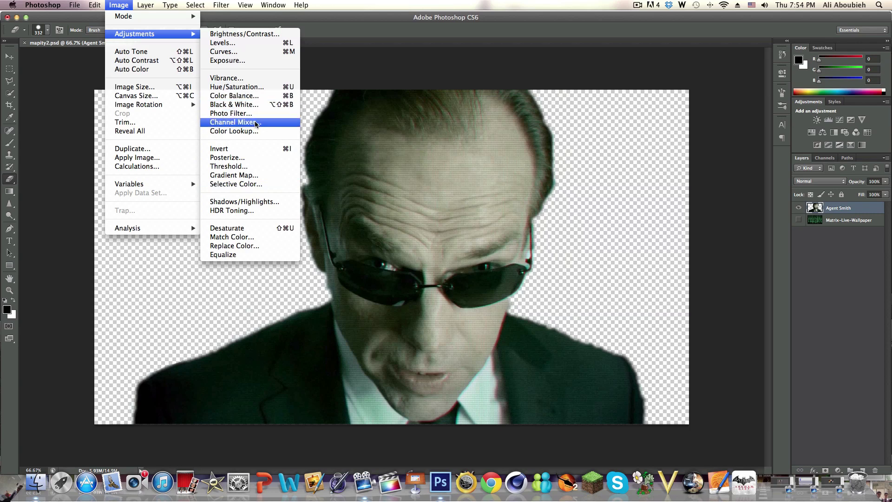
pyautogui.click(232, 228)
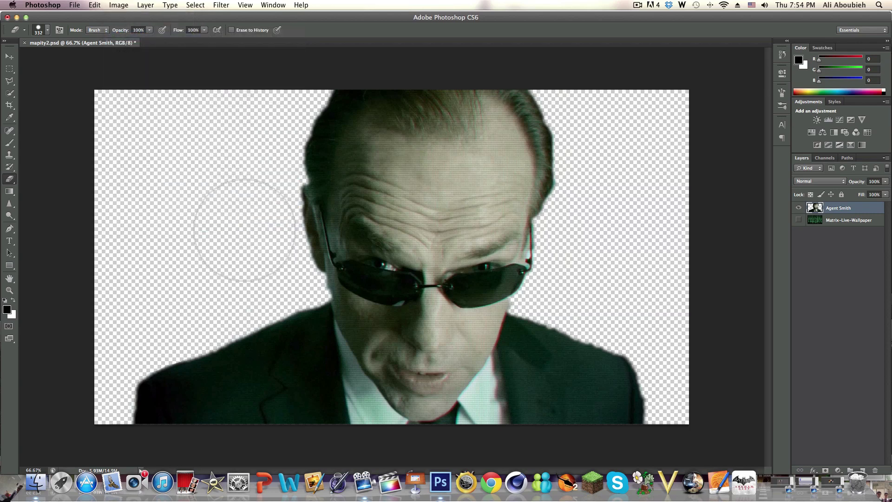
# Show the Matrix-Live-Wallpaper layer and hide the Agent Smith layer.
pyautogui.click(800, 220)
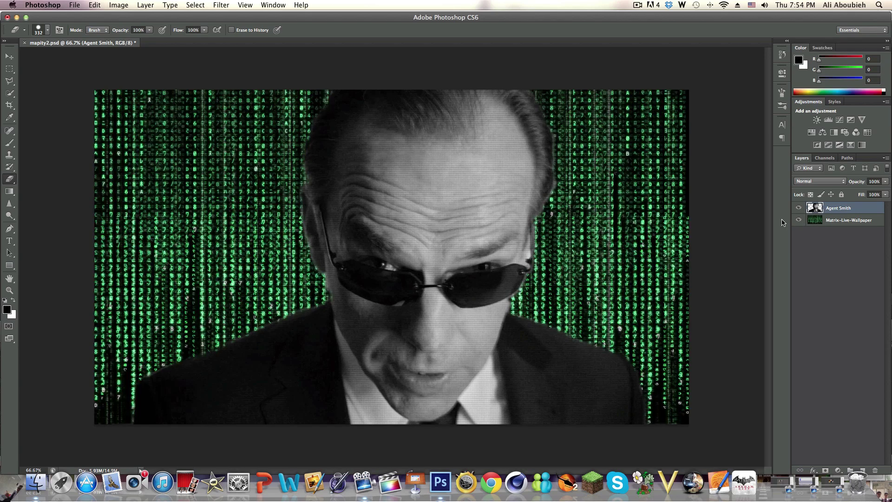
pyautogui.click(800, 208)
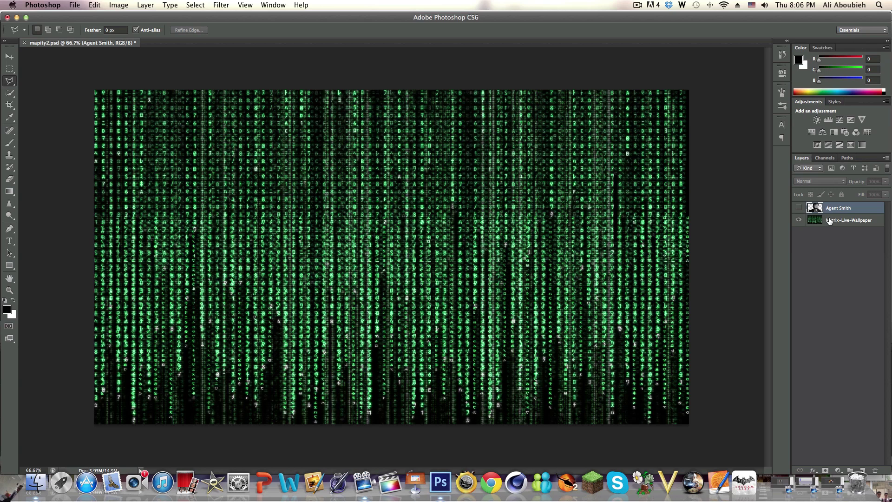
pyautogui.moveTo(838, 220); pyautogui.dragTo(864, 474)
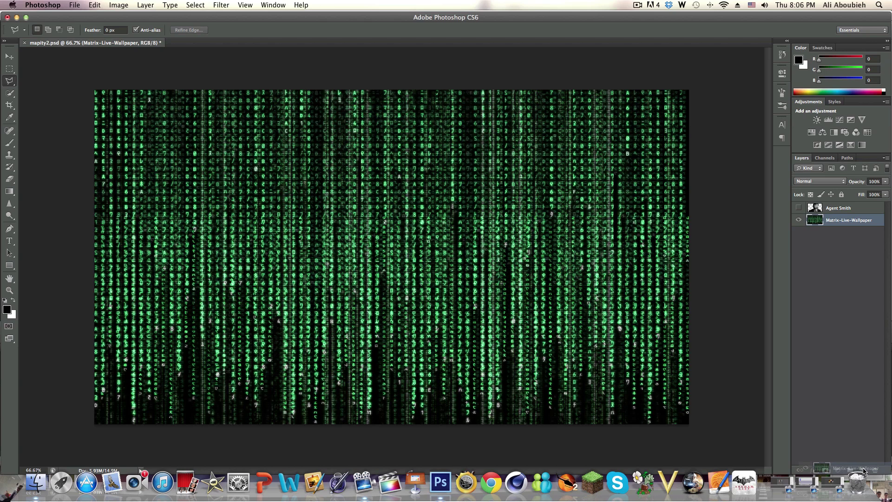
pyautogui.moveTo(864, 471); pyautogui.dragTo(864, 472)
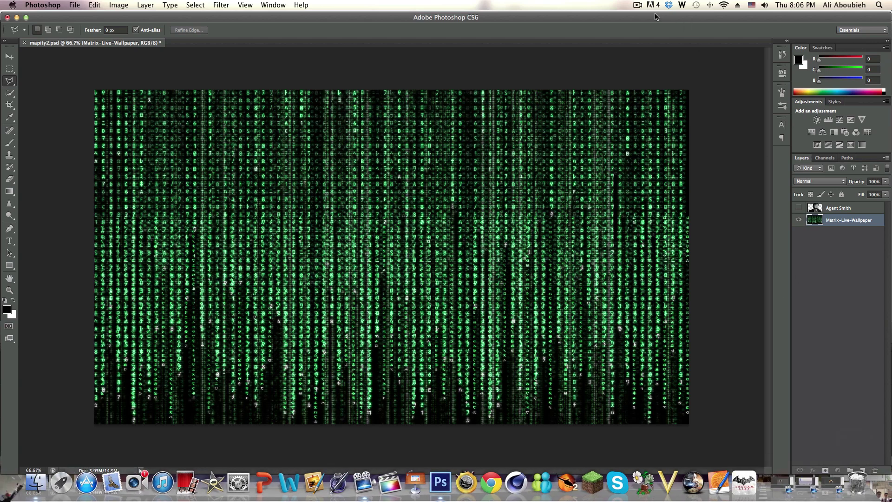
pyautogui.moveTo(656, 18); pyautogui.dragTo(655, 5)
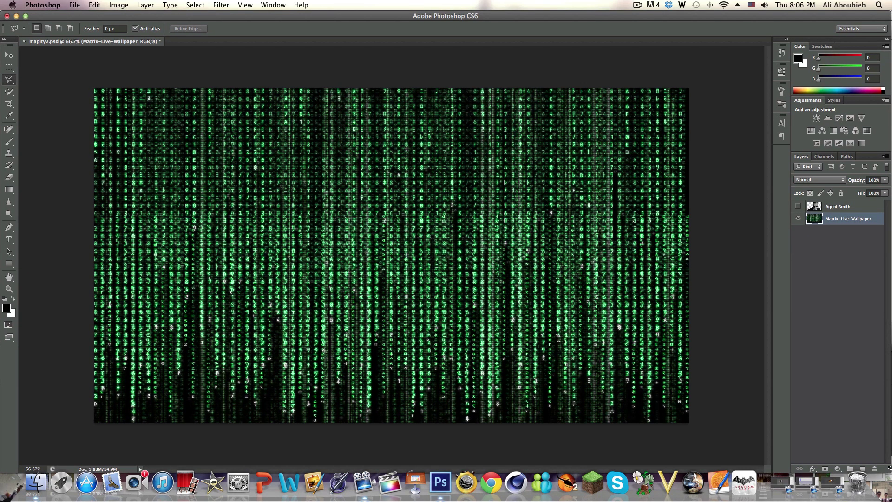
pyautogui.moveTo(890, 463); pyautogui.dragTo(891, 456)
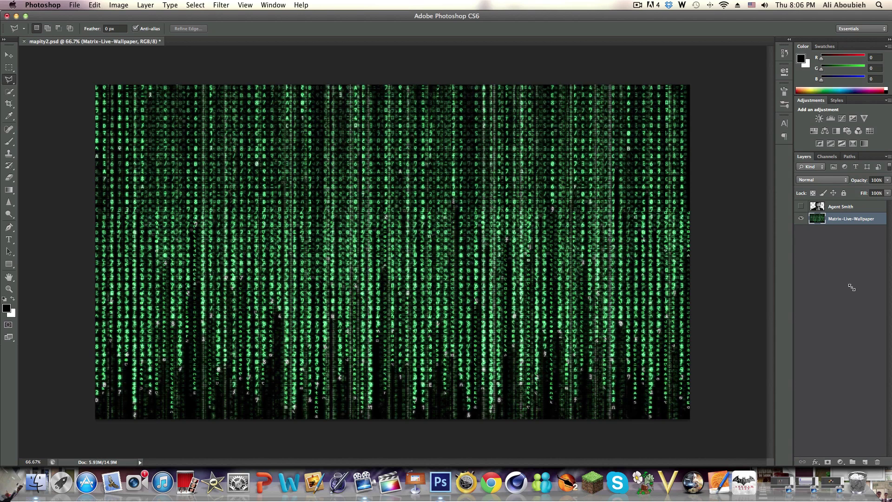
# Duplicate Matrix-Live-Wallpaper and move the copy above Agent Smith.
pyautogui.moveTo(846, 221); pyautogui.dragTo(865, 462)
pyautogui.moveTo(859, 222); pyautogui.dragTo(857, 204)
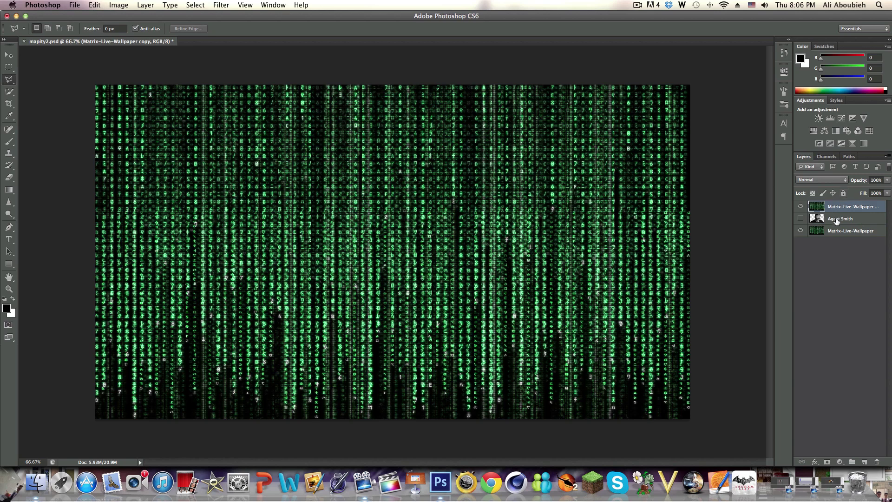
pyautogui.moveTo(816, 216); pyautogui.dragTo(819, 223)
# Select Agent Smith's silhouette, invert it, and cut the surrounding code from the copy layer.
pyautogui.keyDown('super'); pyautogui.click(818, 222); pyautogui.keyUp('super')
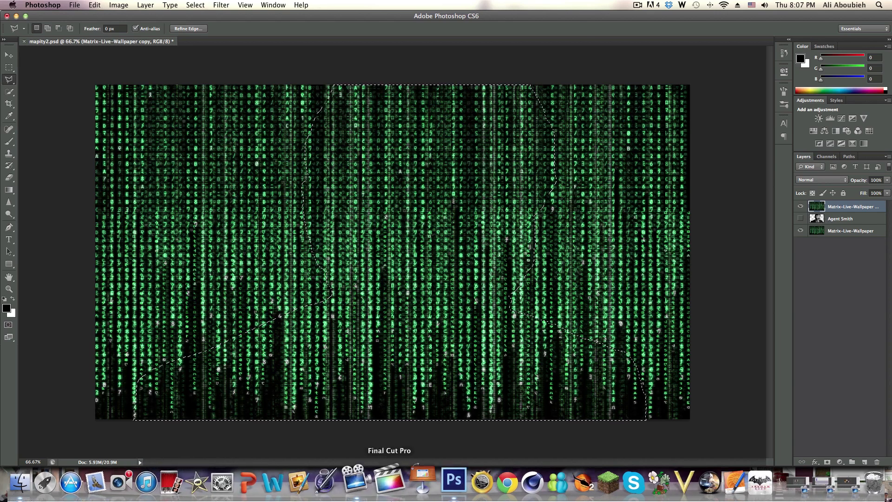
pyautogui.rightClick(420, 245)
pyautogui.click(466, 259)
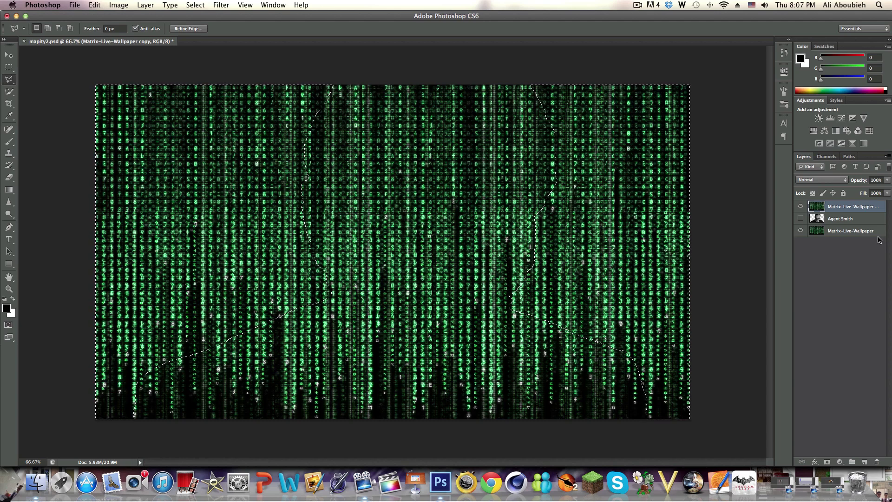
pyautogui.press('super+x')
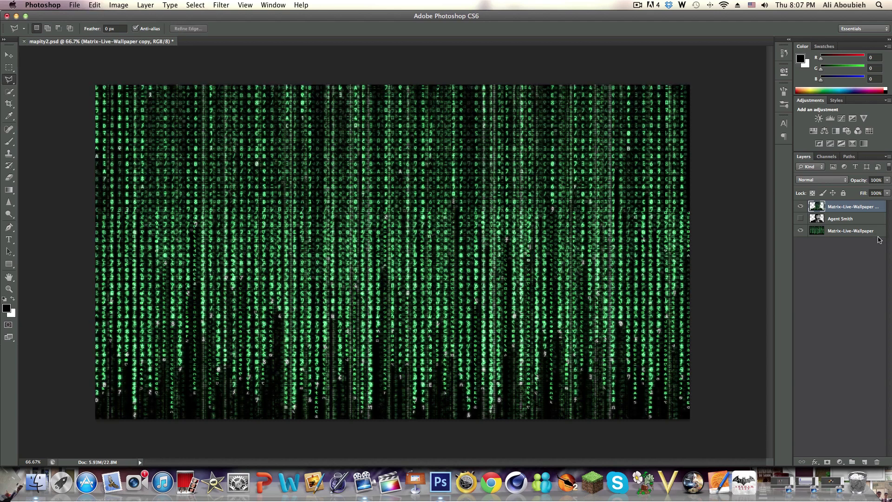
# Clear the selection and set the top Matrix copy layer's blend mode to Screen.
pyautogui.click(834, 180)
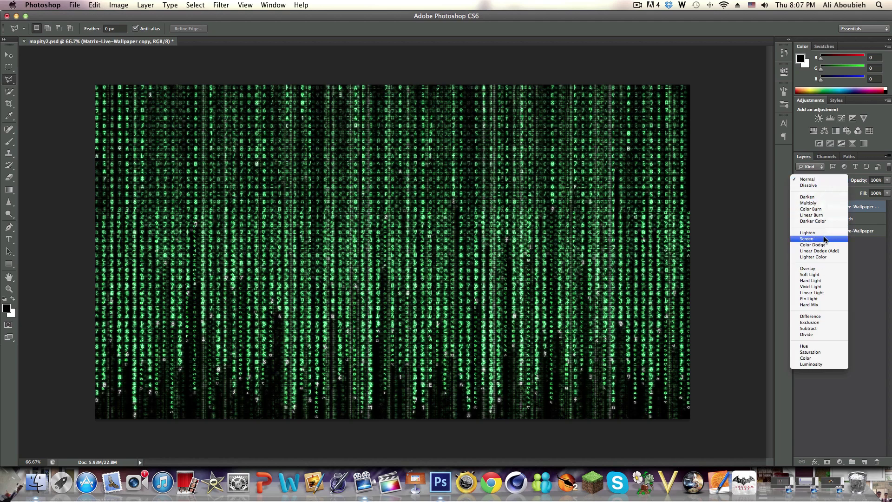
pyautogui.click(862, 361)
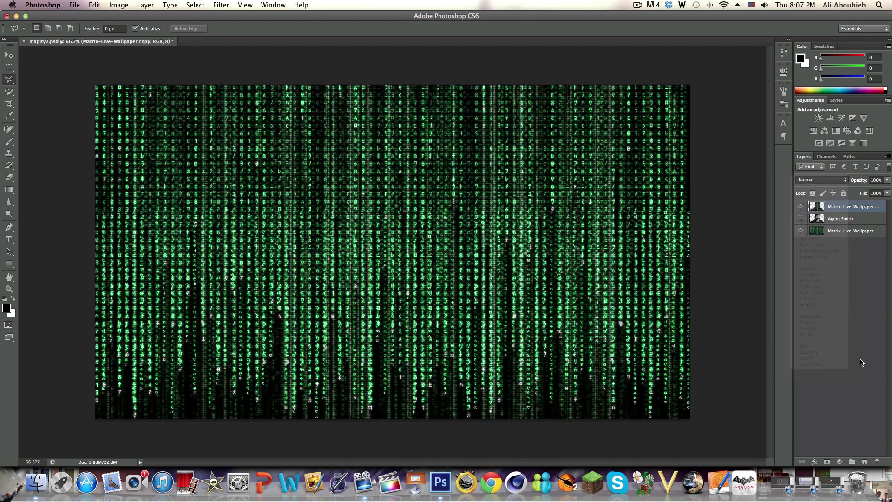
pyautogui.press('super+z')
pyautogui.press('shift+super+i')
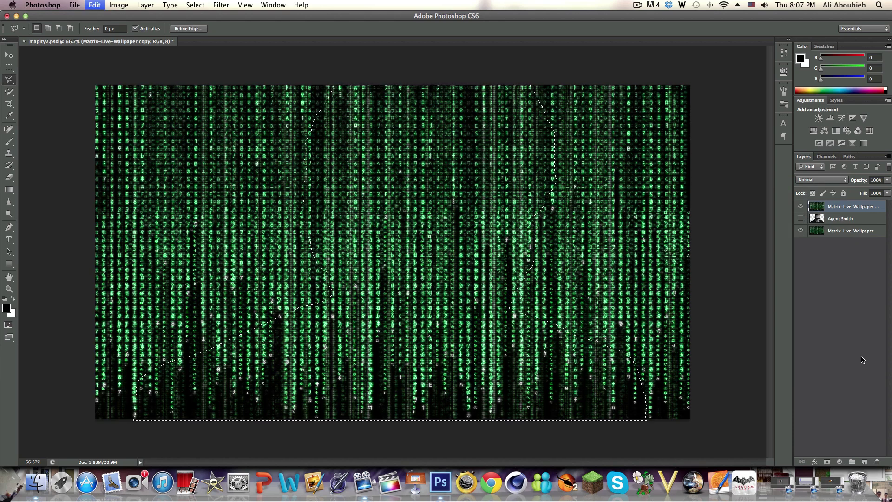
pyautogui.press('super+d')
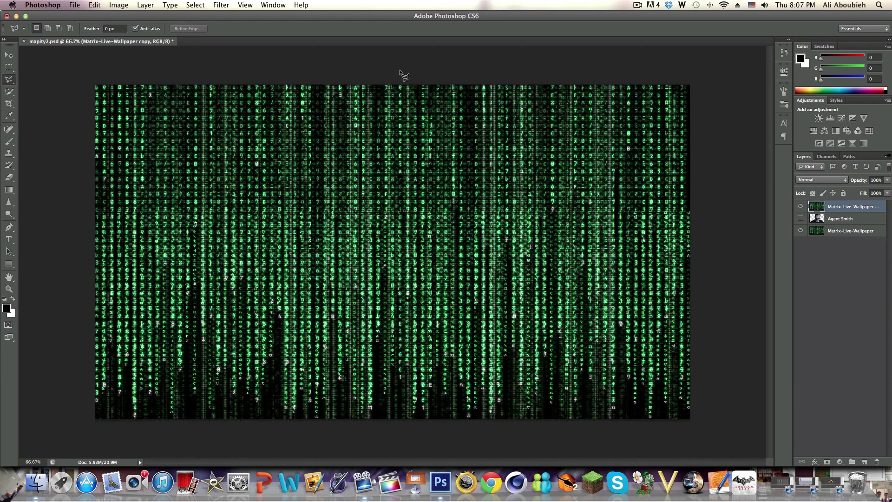
pyautogui.click(819, 180)
pyautogui.click(808, 238)
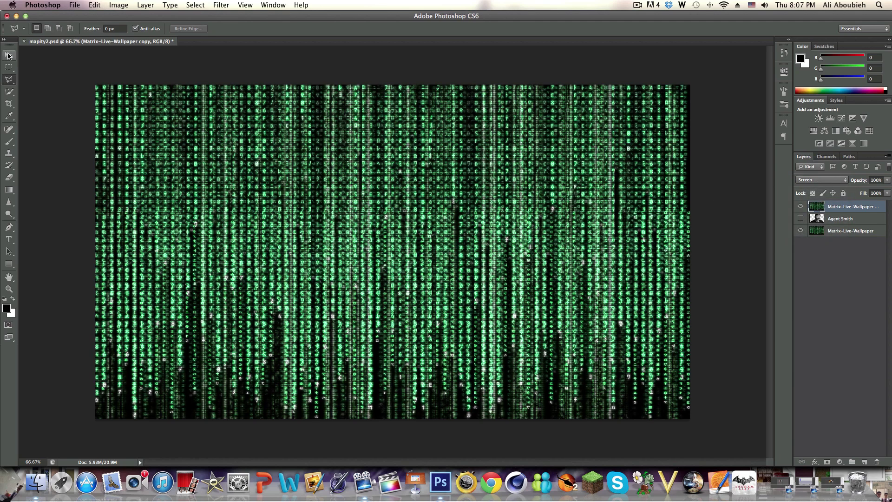
pyautogui.click(8, 56)
# Nudge the top code layer 0.25 in right, load Agent Smith's silhouette, and invert that selection.
pyautogui.moveTo(270, 223); pyautogui.dragTo(272, 223)
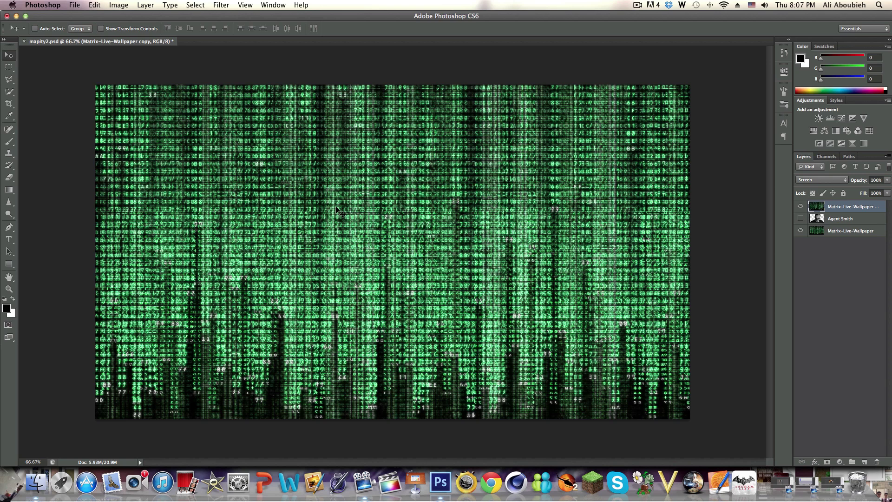
pyautogui.keyDown('super'); pyautogui.click(820, 223); pyautogui.keyUp('super')
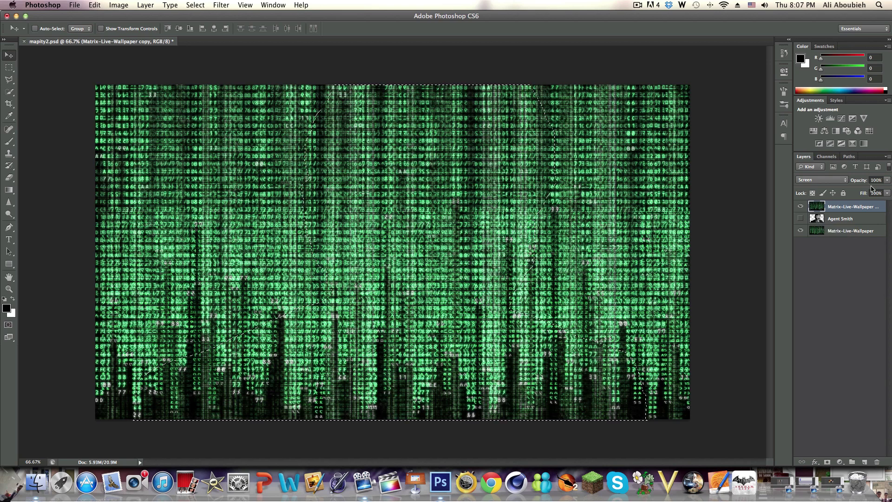
pyautogui.rightClick(461, 216)
pyautogui.click(387, 220)
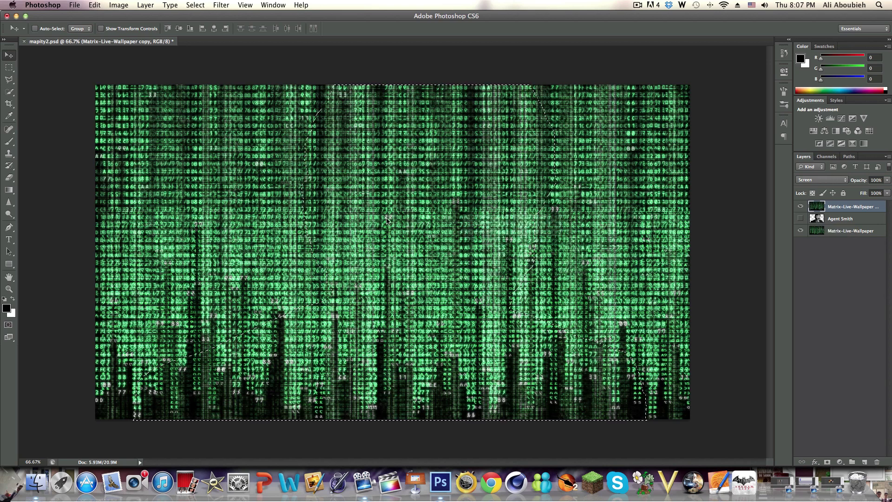
pyautogui.rightClick(387, 220)
pyautogui.click(10, 69)
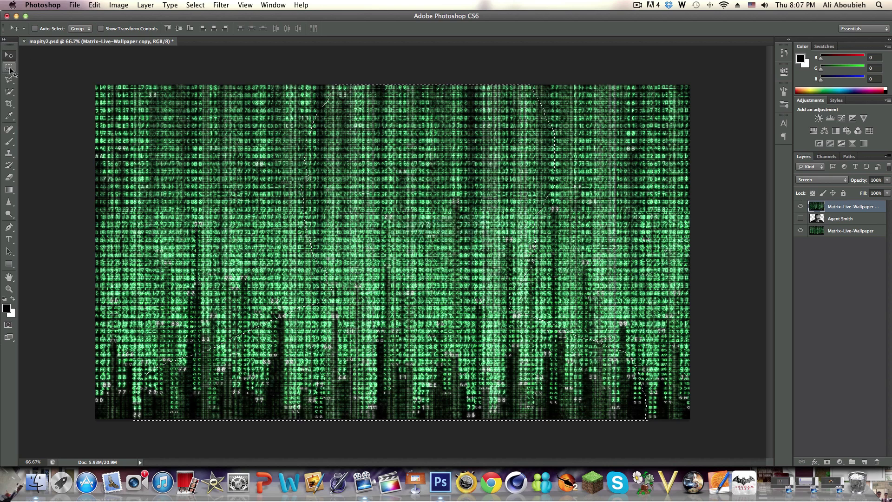
pyautogui.click(10, 69)
pyautogui.rightClick(447, 224)
pyautogui.click(500, 237)
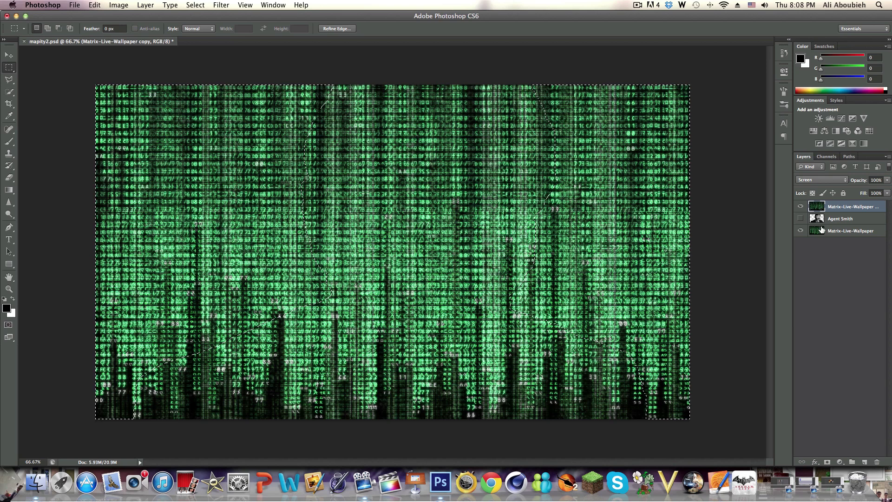
# Cut the top layer's code outside the silhouette, then merge the two Matrix-Live-Wallpaper layers.
pyautogui.press('super+x')
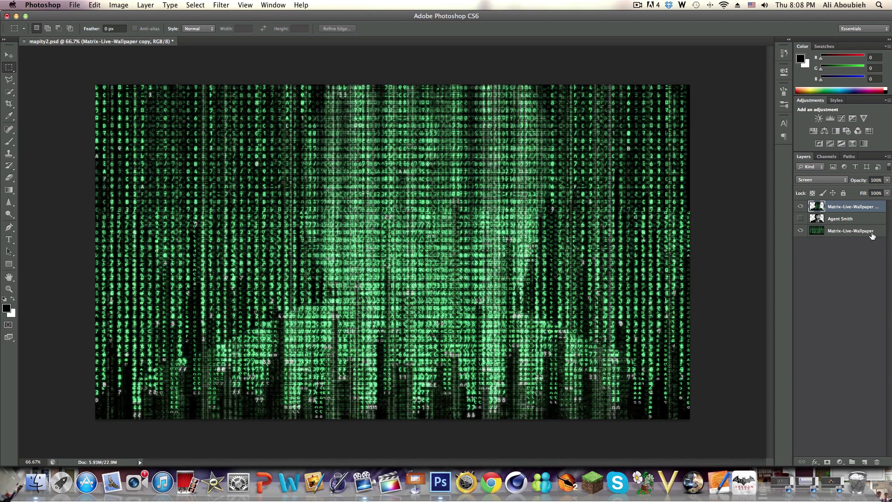
pyautogui.keyDown('super'); pyautogui.click(851, 231); pyautogui.keyUp('super')
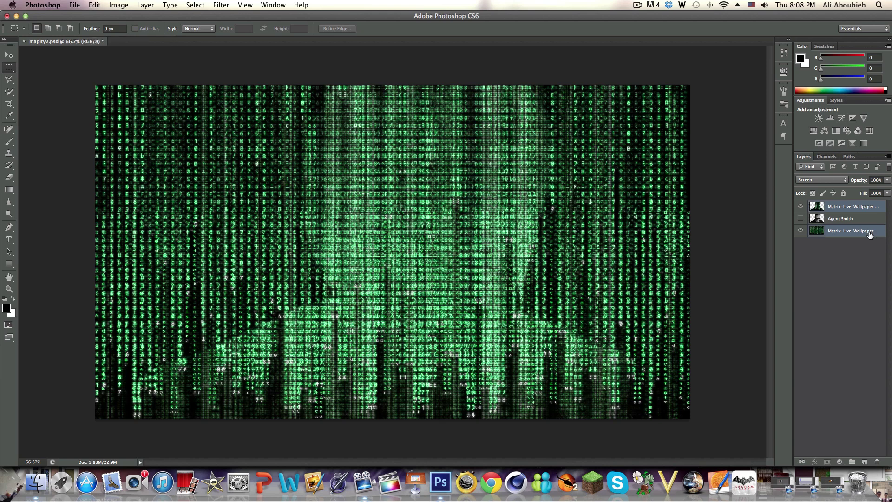
pyautogui.rightClick(842, 235)
pyautogui.click(790, 369)
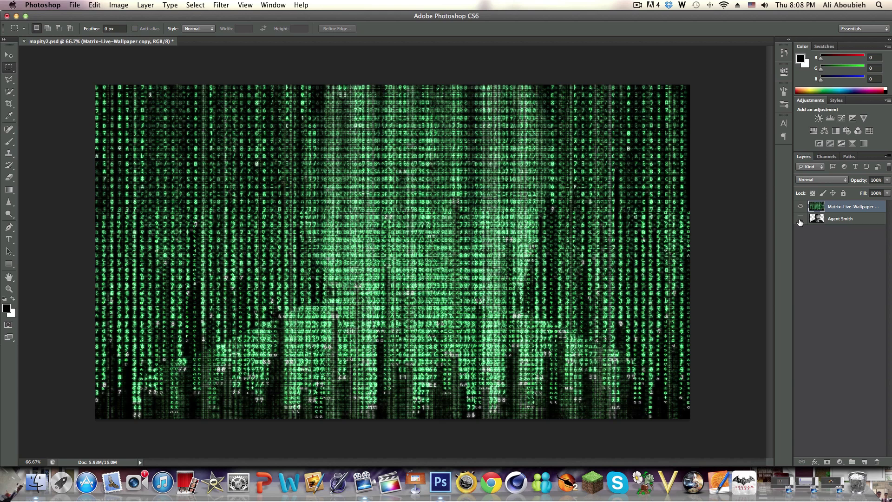
# Bring up Filter > Distort > Displace on the merged code layer, with 17 for both scales.
pyautogui.click(220, 5)
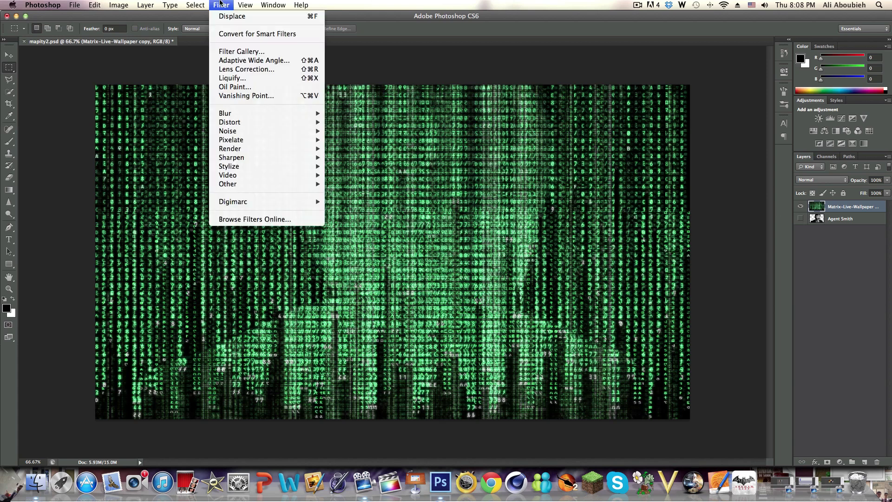
pyautogui.moveTo(281, 123)
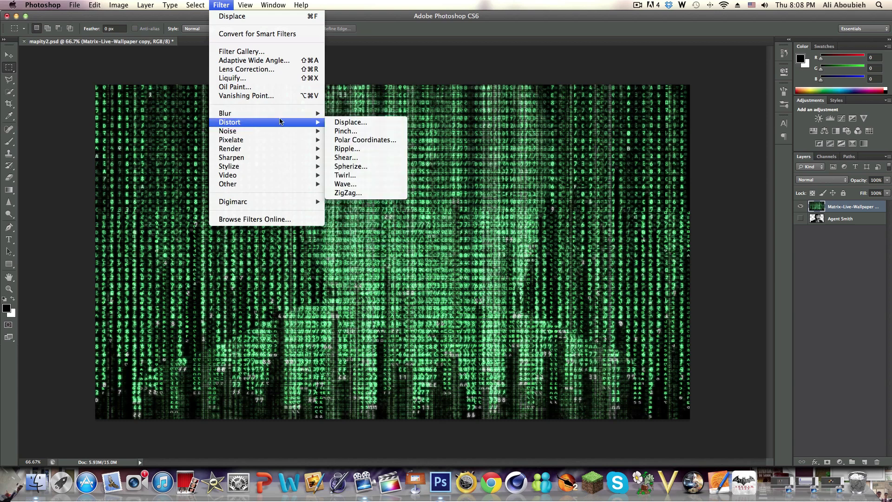
pyautogui.click(352, 122)
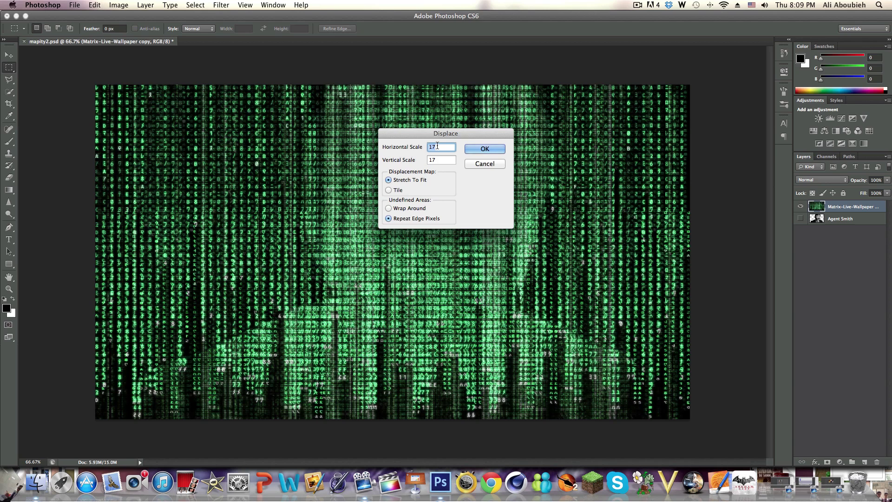
# Accept Displace scales of 17 and apply it with mapity2.psd as the displacement map.
pyautogui.click(500, 151)
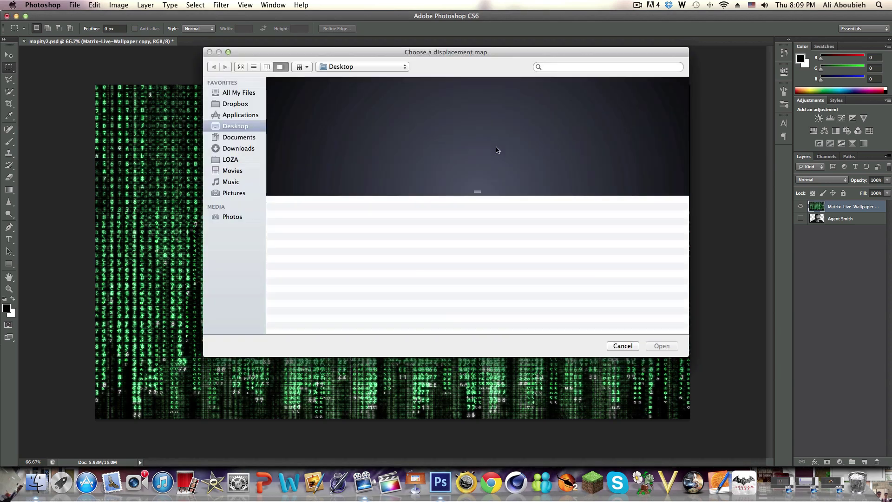
pyautogui.click(554, 137)
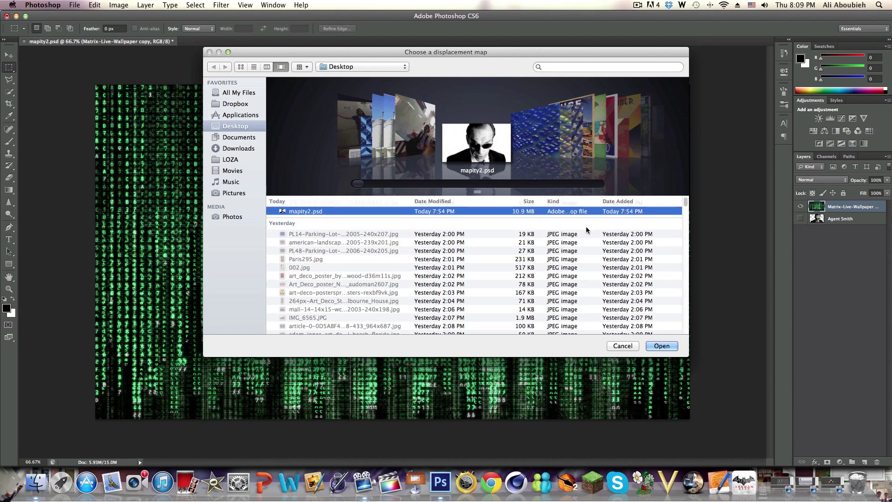
pyautogui.click(662, 346)
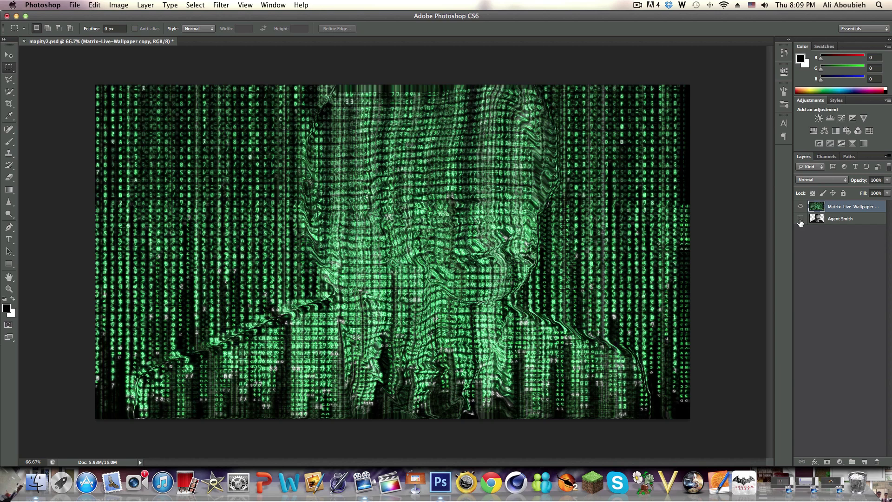
# Switch the warped code layer's blend mode to Overlay and make Agent Smith the active layer.
pyautogui.click(831, 180)
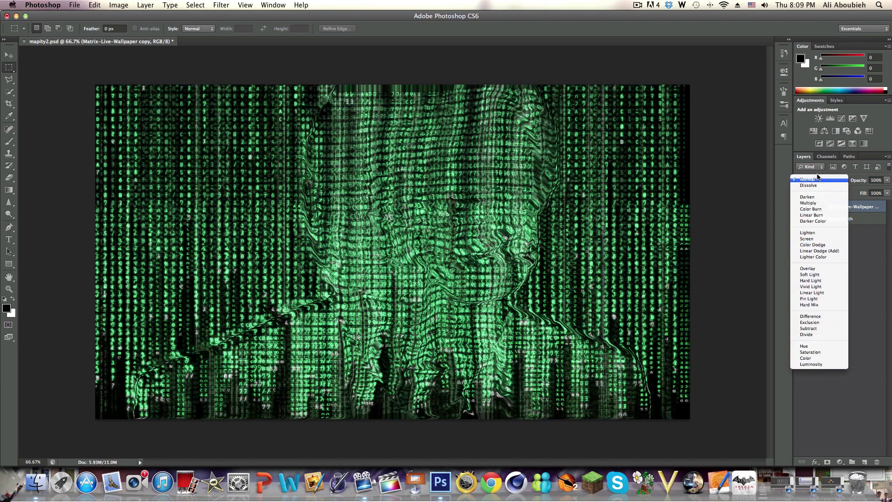
pyautogui.click(825, 268)
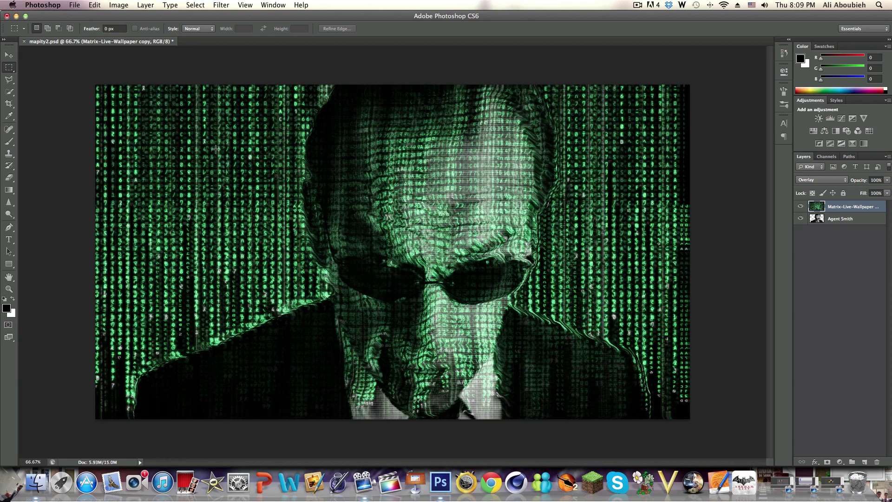
pyautogui.click(120, 4)
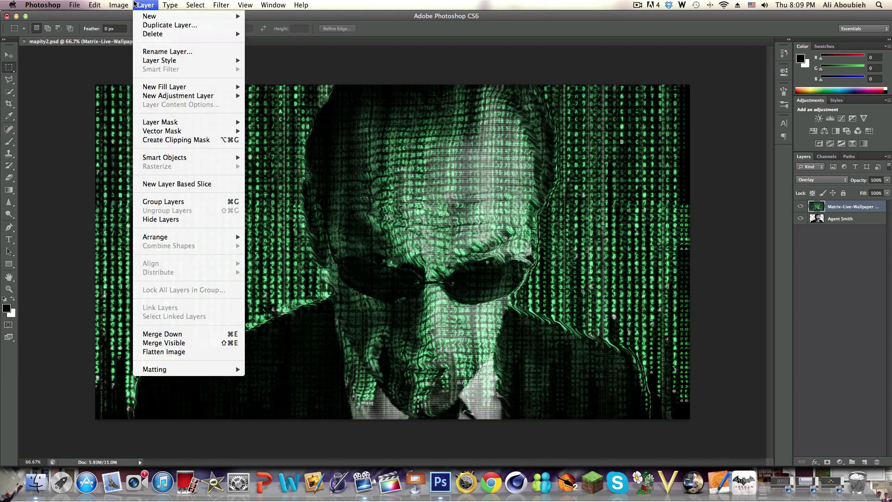
pyautogui.moveTo(126, 34)
pyautogui.click(223, 91)
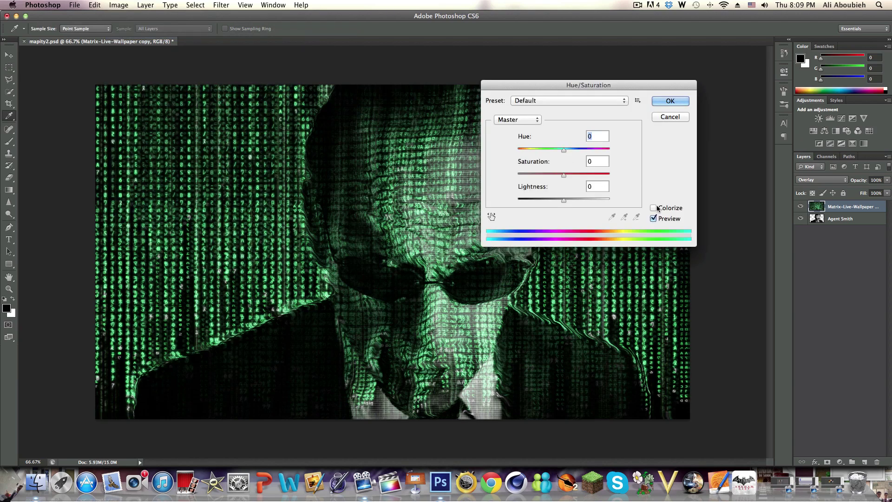
pyautogui.press('Escape')
pyautogui.press('m')
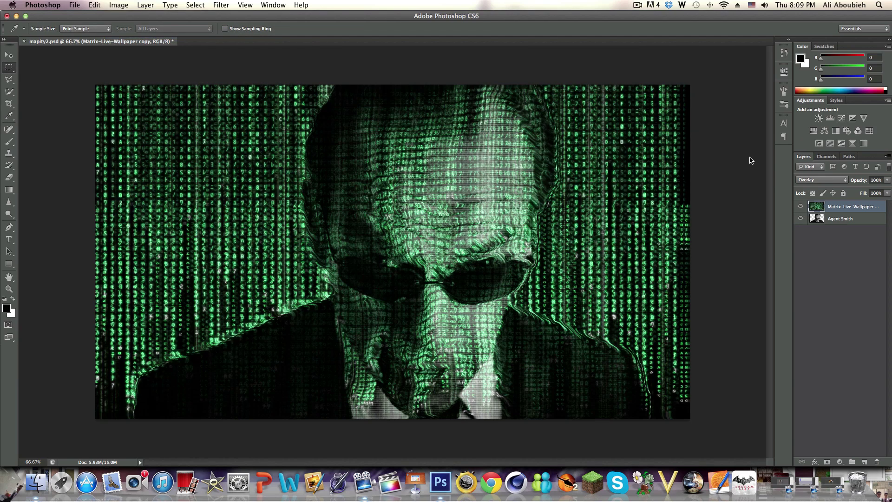
pyautogui.click(820, 222)
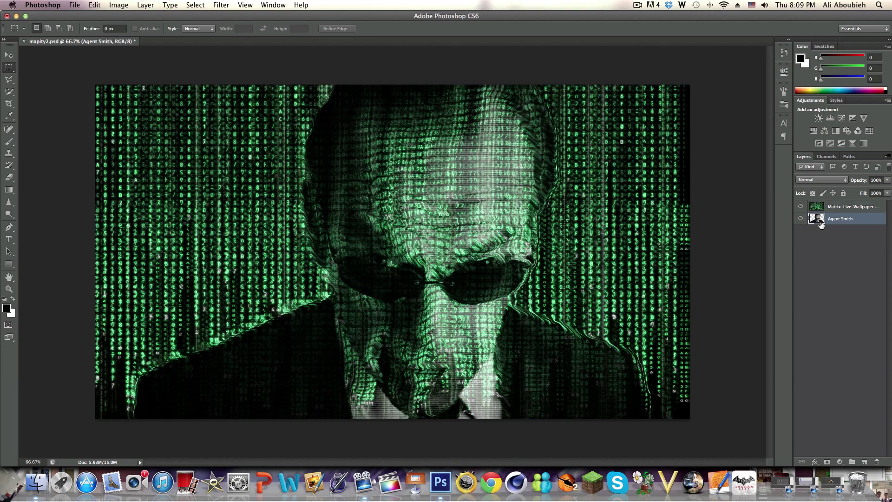
# Colorize Agent Smith green via Hue/Saturation (hue 153, saturation 25), then select the Matrix copy layer.
pyautogui.click(121, 5)
pyautogui.moveTo(163, 35)
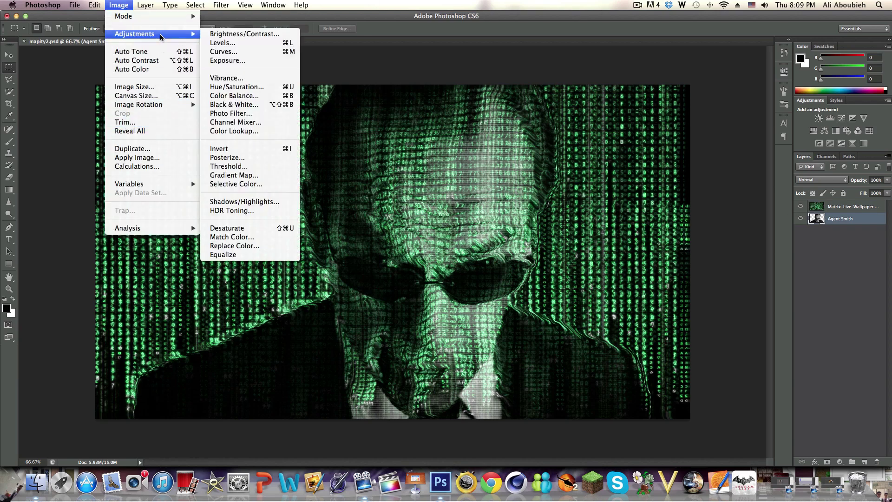
pyautogui.click(236, 87)
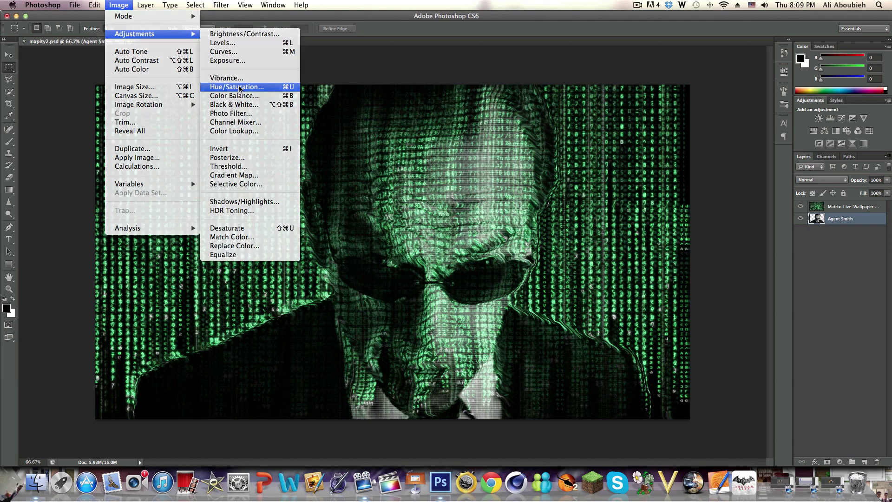
pyautogui.click(654, 208)
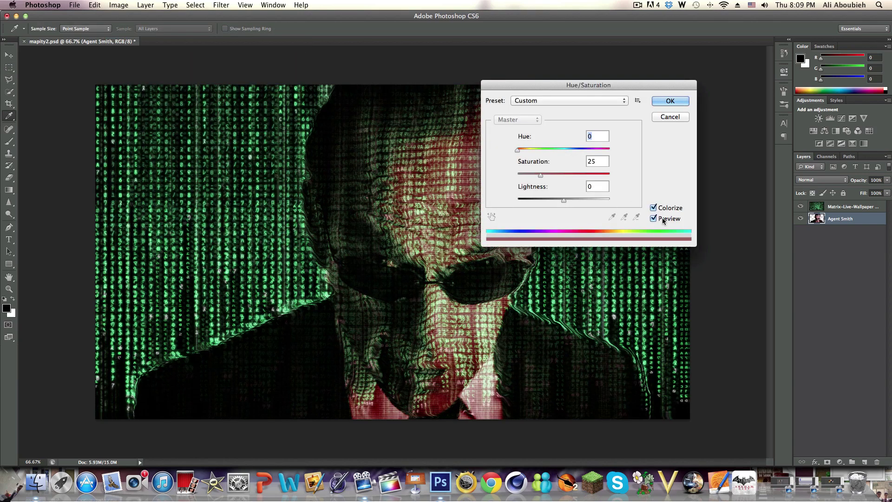
pyautogui.click(545, 149)
pyautogui.moveTo(546, 150); pyautogui.dragTo(556, 151)
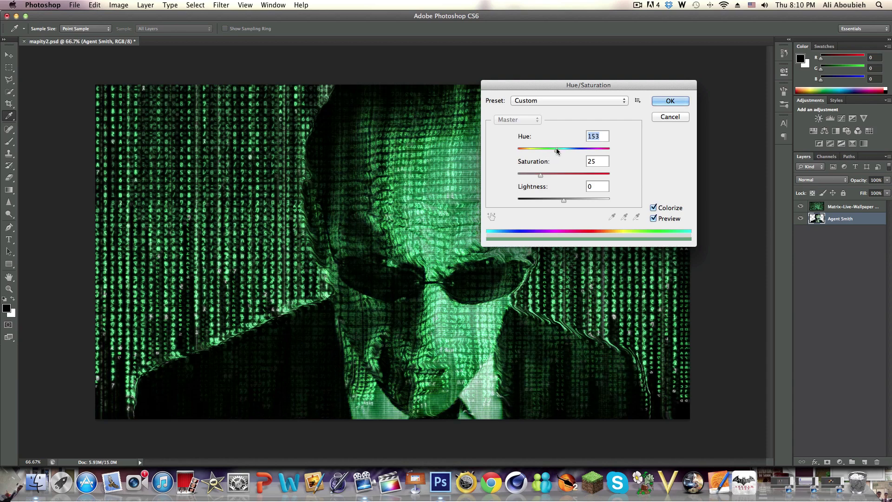
pyautogui.click(670, 101)
pyautogui.press('m')
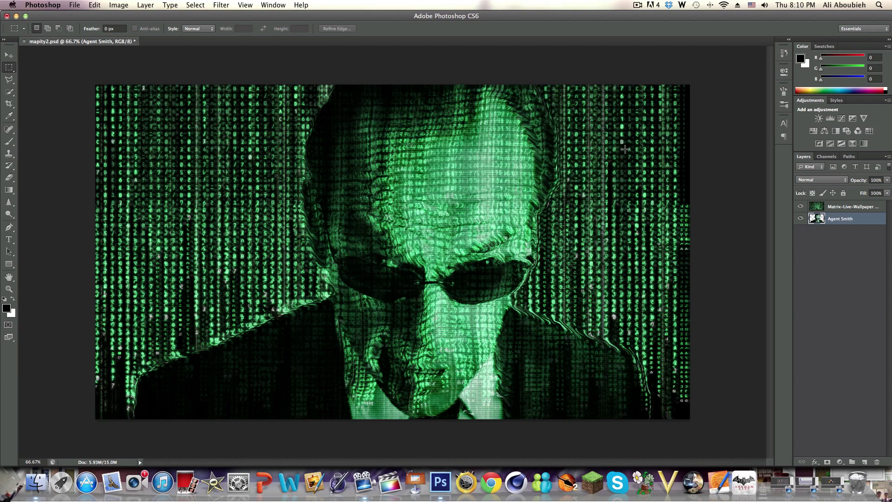
pyautogui.click(865, 209)
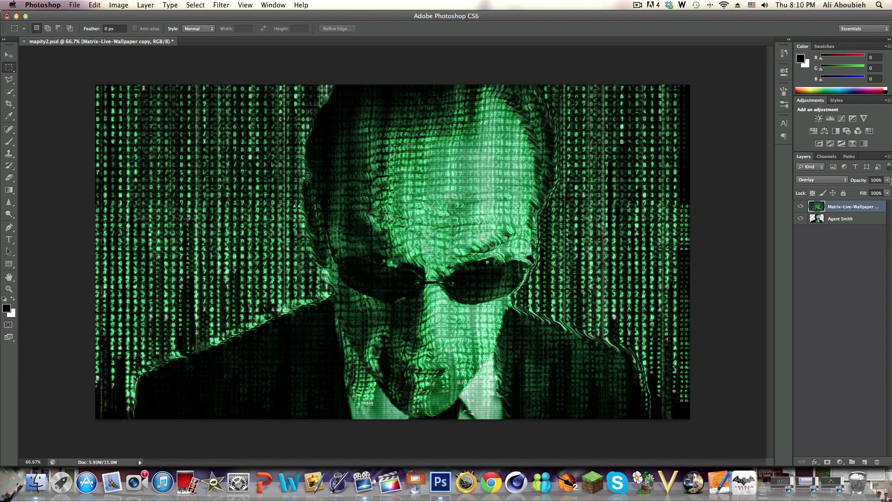
# On the Agent Smith layer, outline the suit's left shoulder with the Polygonal Lasso.
pyautogui.click(818, 221)
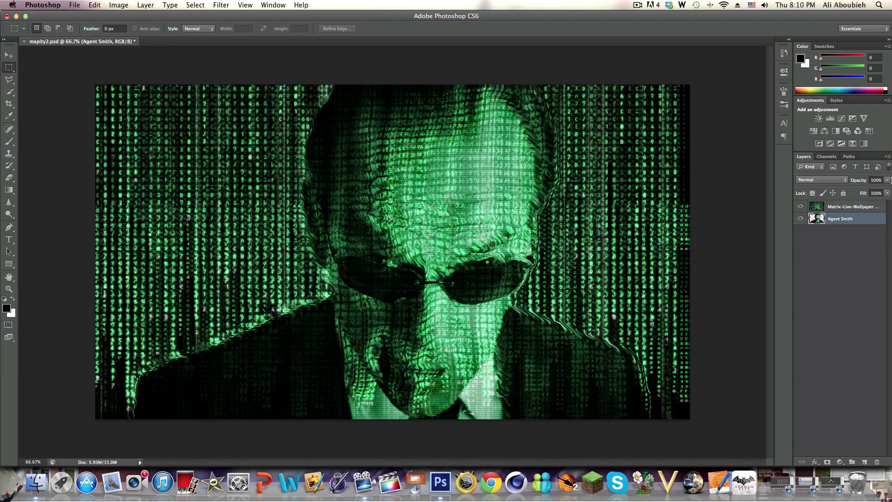
pyautogui.click(9, 79)
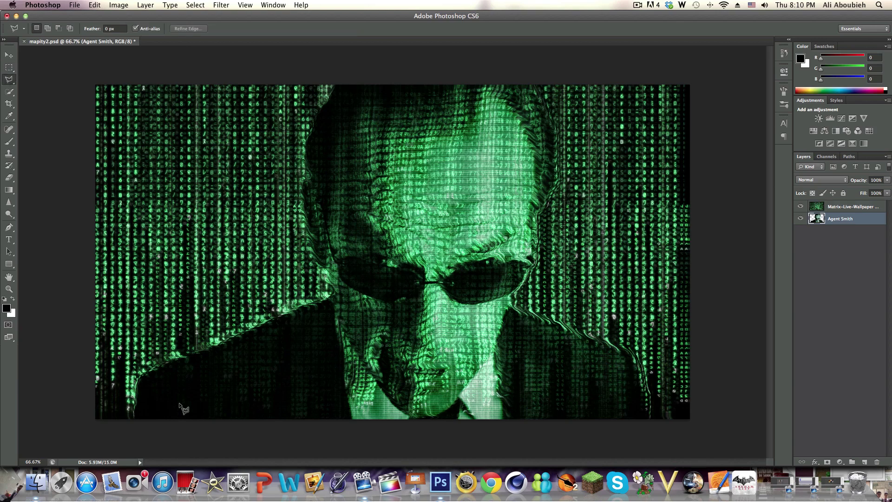
pyautogui.click(134, 419)
pyautogui.click(135, 395)
pyautogui.click(138, 383)
pyautogui.click(145, 374)
pyautogui.click(162, 364)
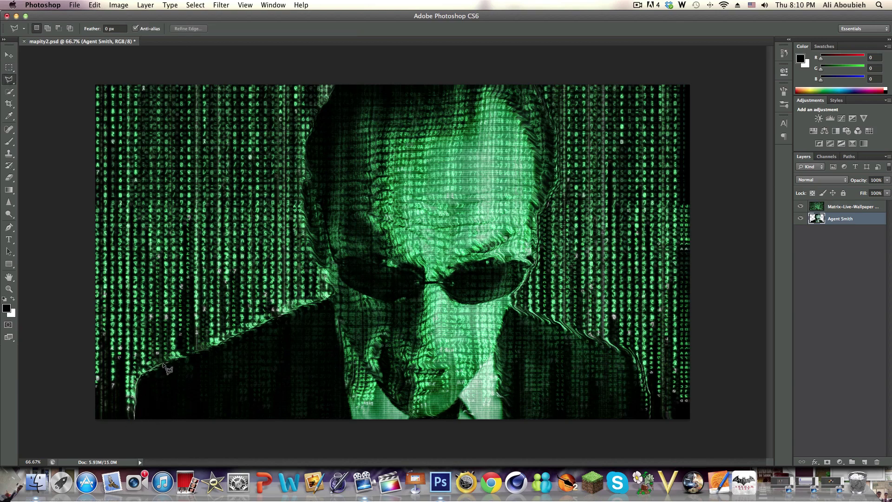
pyautogui.click(212, 351)
pyautogui.click(231, 341)
pyautogui.click(251, 326)
pyautogui.click(290, 314)
pyautogui.click(333, 294)
pyautogui.click(352, 422)
pyautogui.click(165, 432)
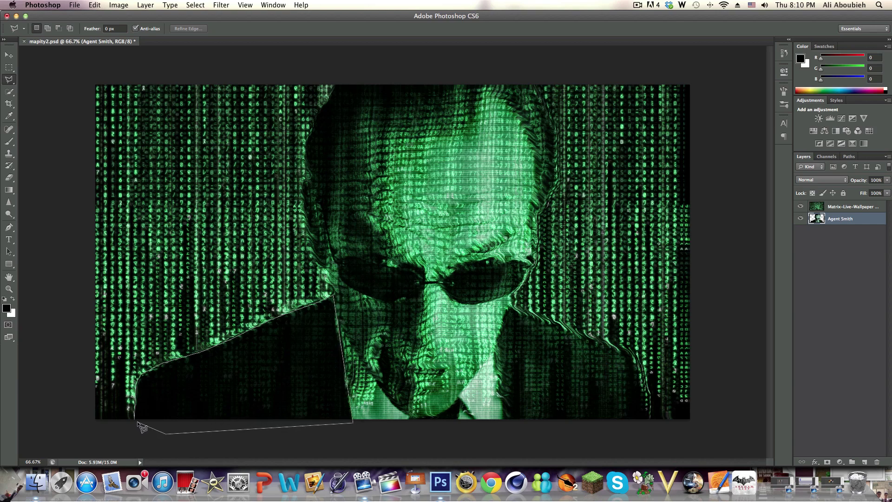
pyautogui.click(134, 420)
# Invert the shoulder selection and bring Matrix-Live-Wallpaper.jpg in as a new layer.
pyautogui.rightClick(256, 396)
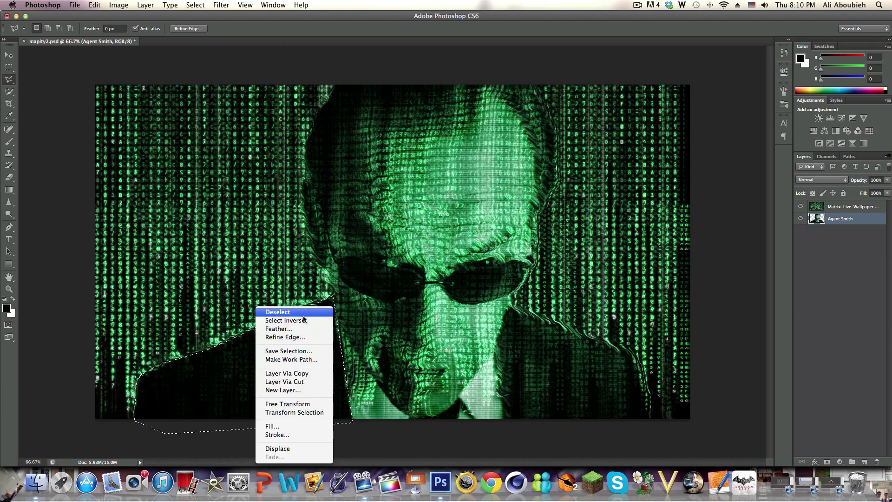
pyautogui.click(270, 320)
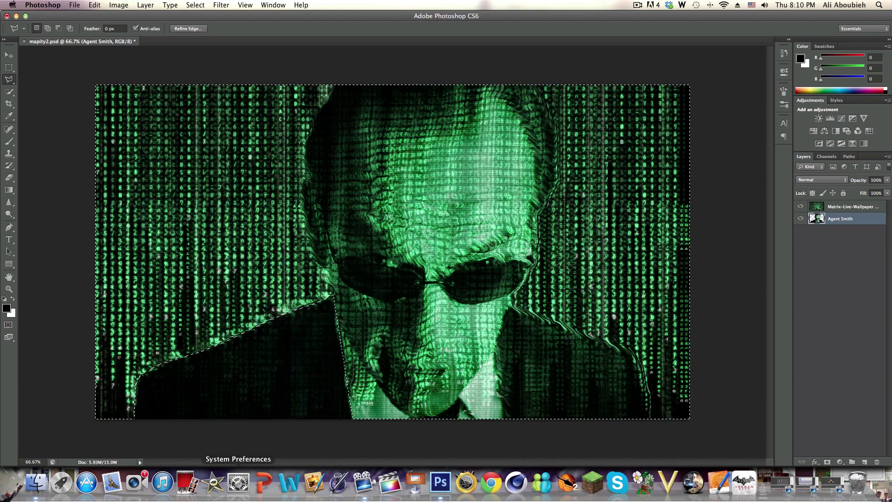
pyautogui.click(37, 479)
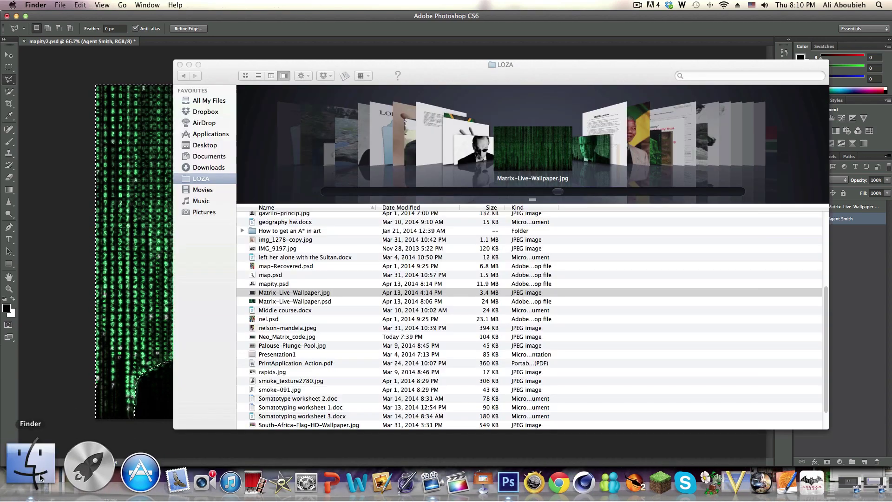
pyautogui.click(131, 292)
pyautogui.press('super+t')
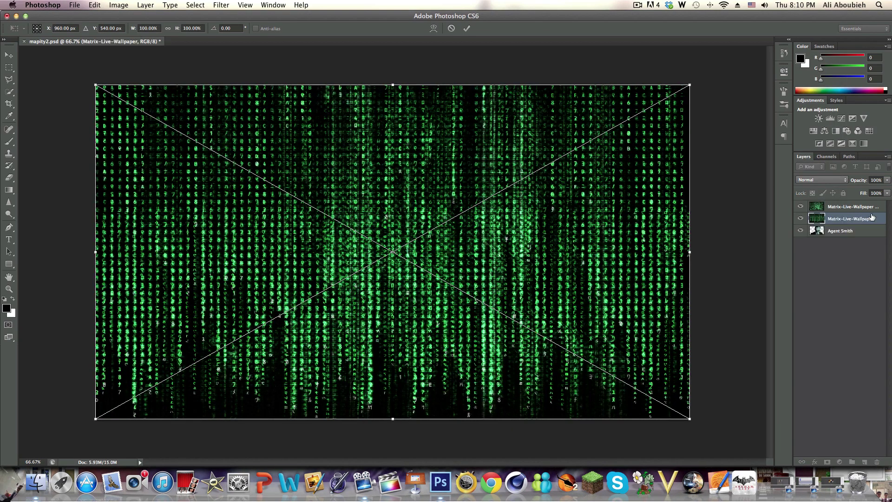
# Commit the placed wallpaper, select Agent Smith, and hide the new wallpaper layer.
pyautogui.click(8, 55)
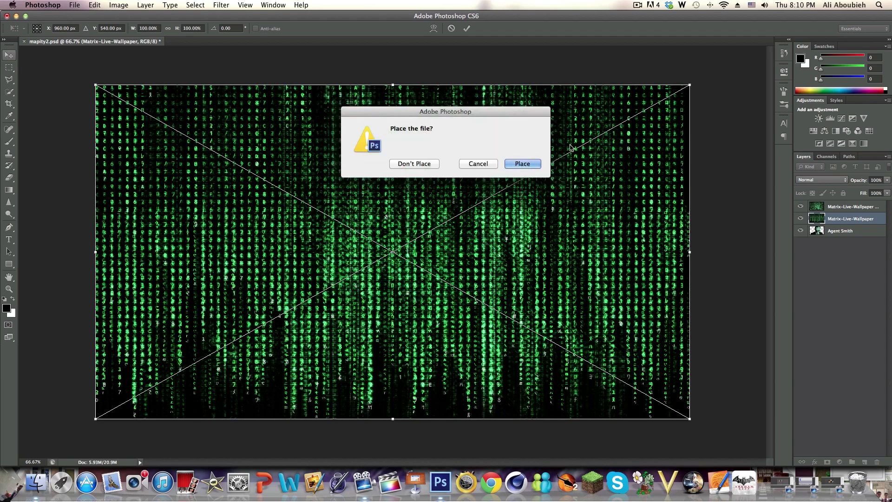
pyautogui.click(529, 163)
pyautogui.click(861, 231)
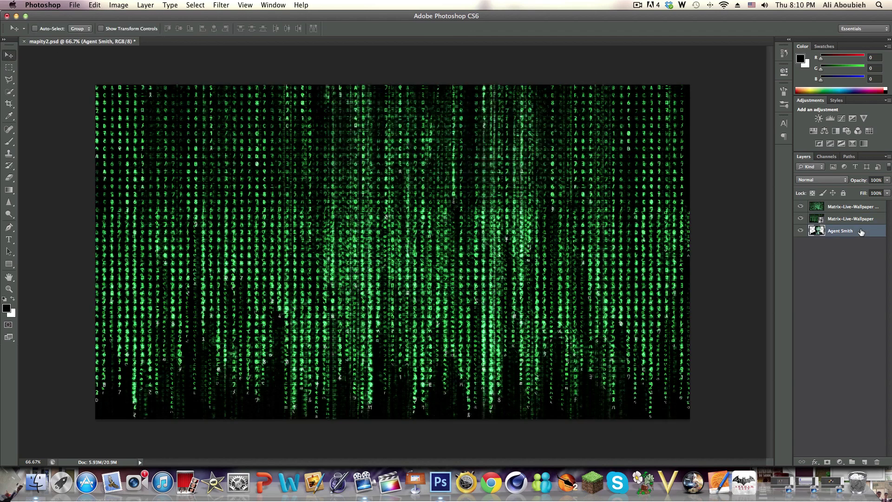
pyautogui.click(800, 218)
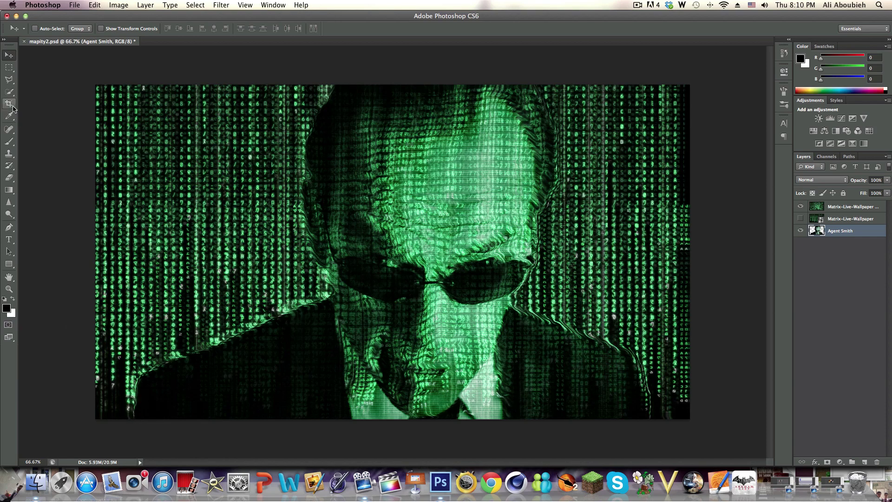
# Outline the suit's left shoulder again with the Polygonal Lasso.
pyautogui.click(9, 80)
pyautogui.click(134, 419)
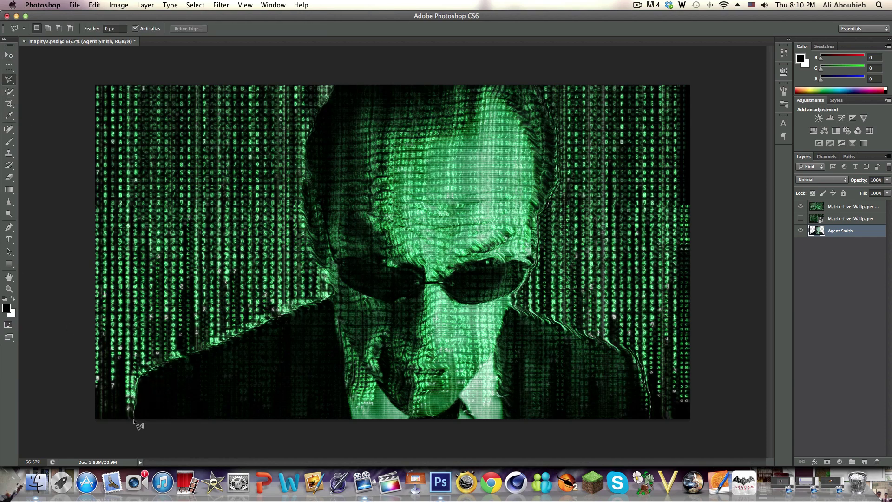
pyautogui.click(138, 378)
pyautogui.click(273, 316)
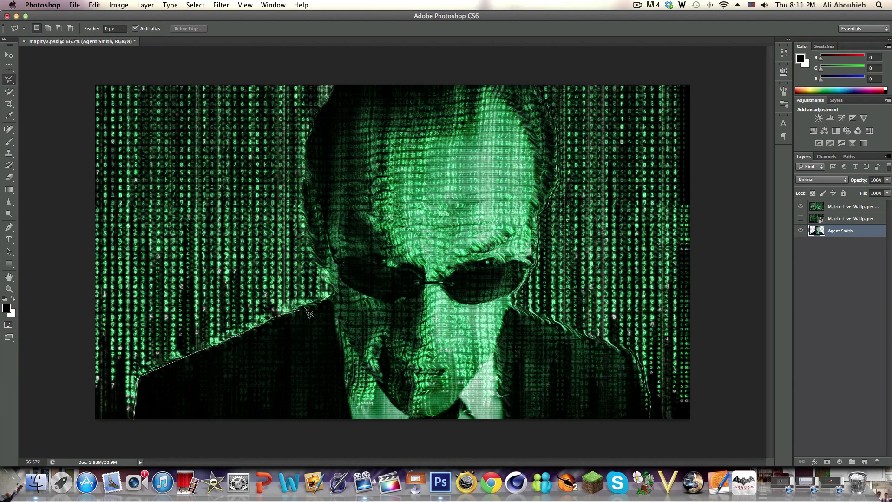
pyautogui.click(331, 298)
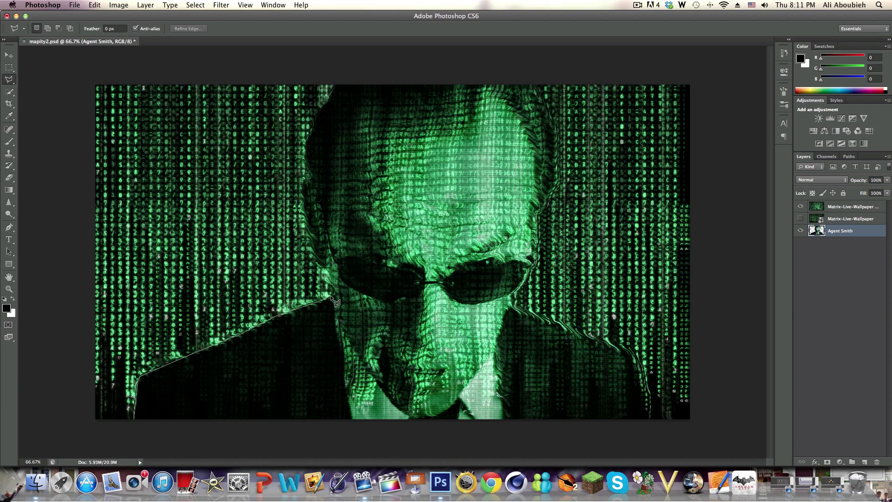
pyautogui.click(354, 433)
pyautogui.click(128, 431)
pyautogui.click(134, 419)
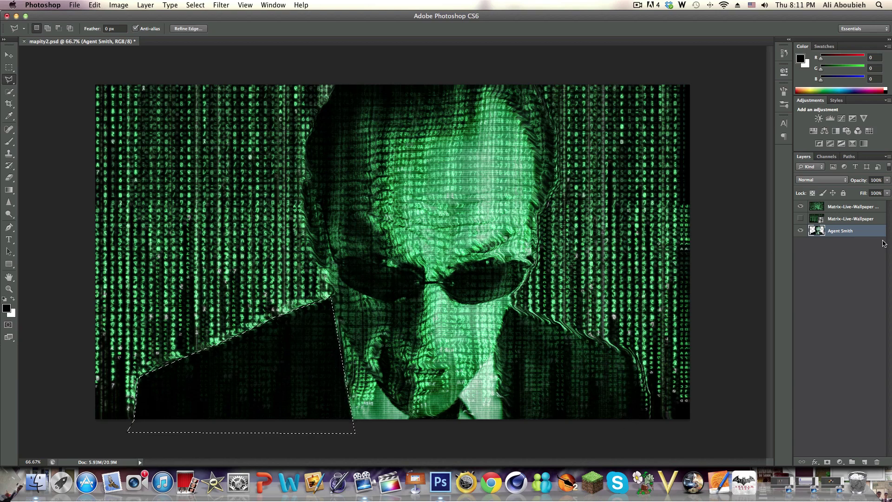
# Invert the selection, show the wallpaper layer, and delete its code outside the shoulder.
pyautogui.rightClick(243, 356)
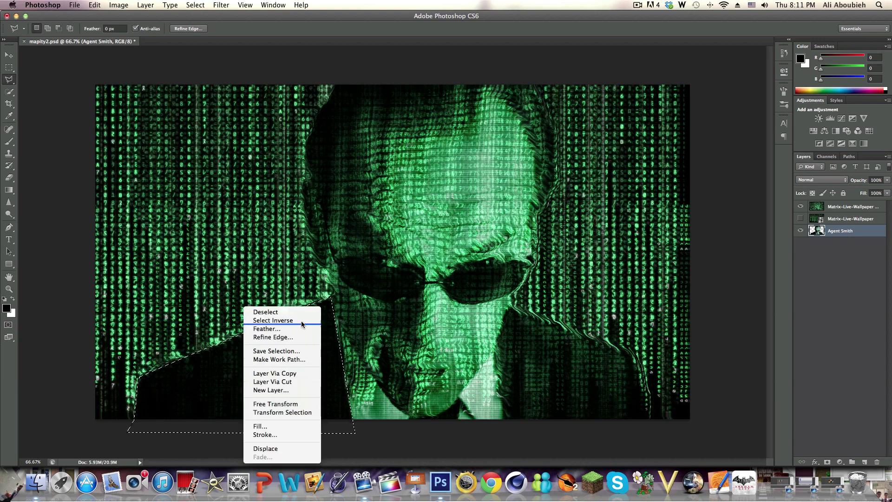
pyautogui.press('Escape')
pyautogui.press('super+shift+i')
pyautogui.click(845, 218)
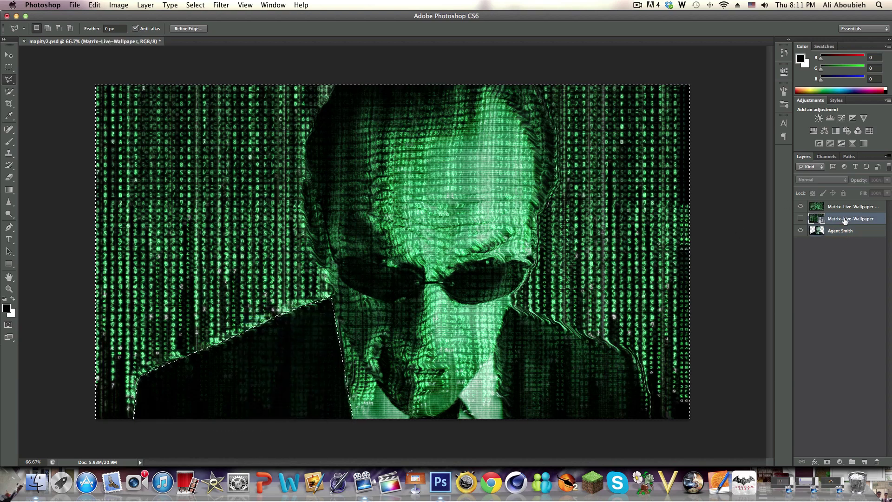
pyautogui.rightClick(844, 219)
pyautogui.press('Escape')
pyautogui.click(800, 218)
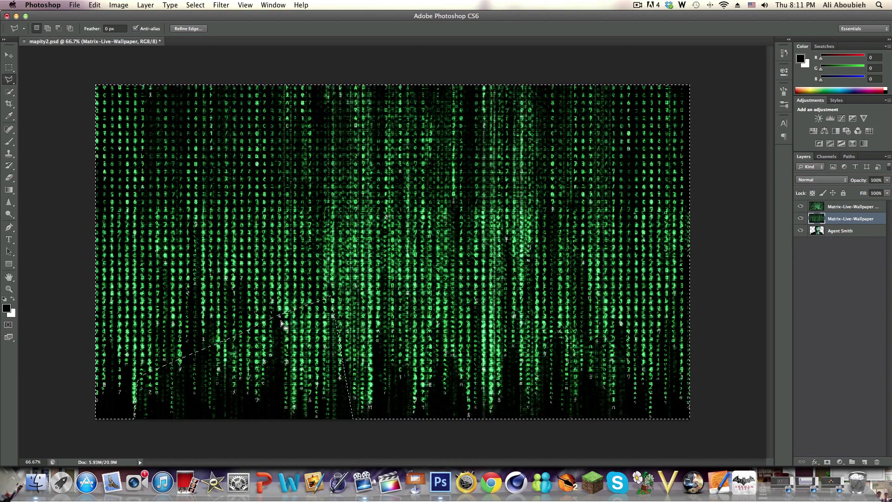
pyautogui.press('super+c')
pyautogui.press('super+x')
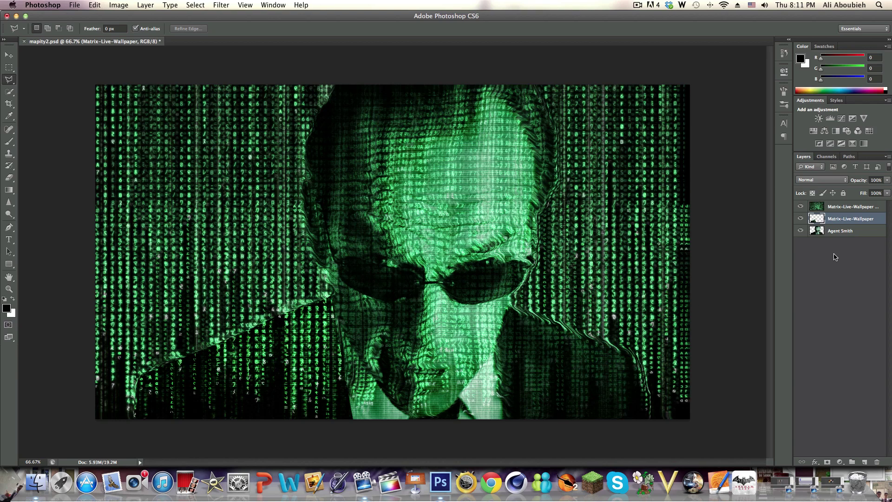
# Drag the trimmed wallpaper layer to the top of the stack and drop its opacity to about 19%.
pyautogui.moveTo(874, 229); pyautogui.dragTo(857, 193)
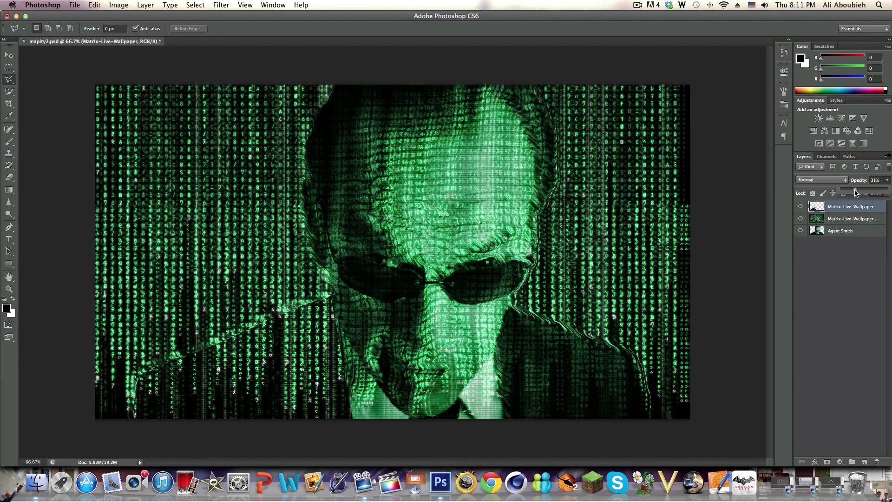
pyautogui.moveTo(850, 191); pyautogui.dragTo(851, 192)
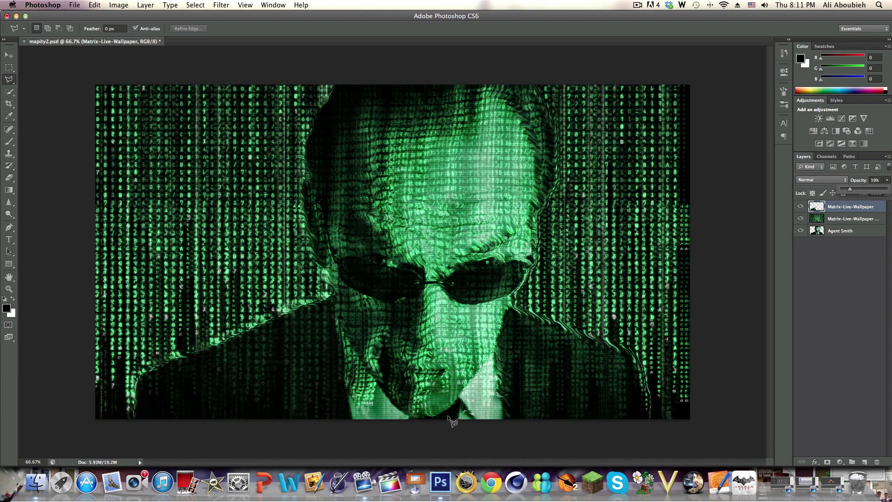
pyautogui.click(848, 275)
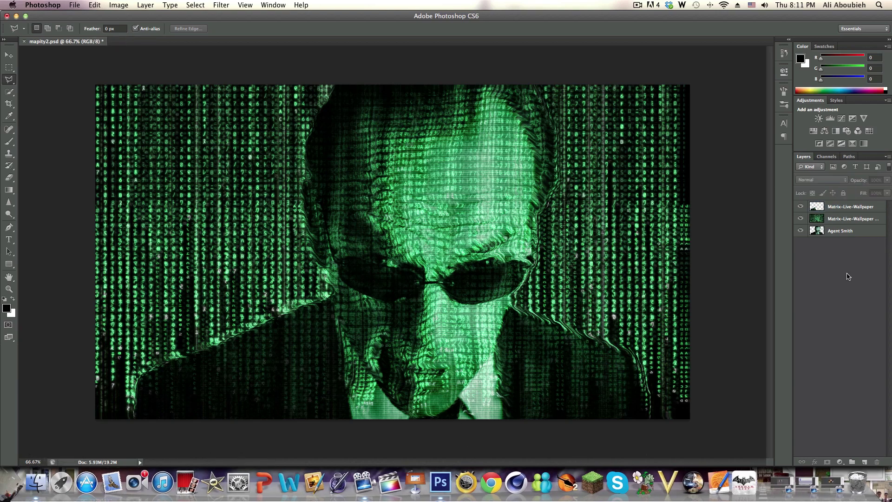